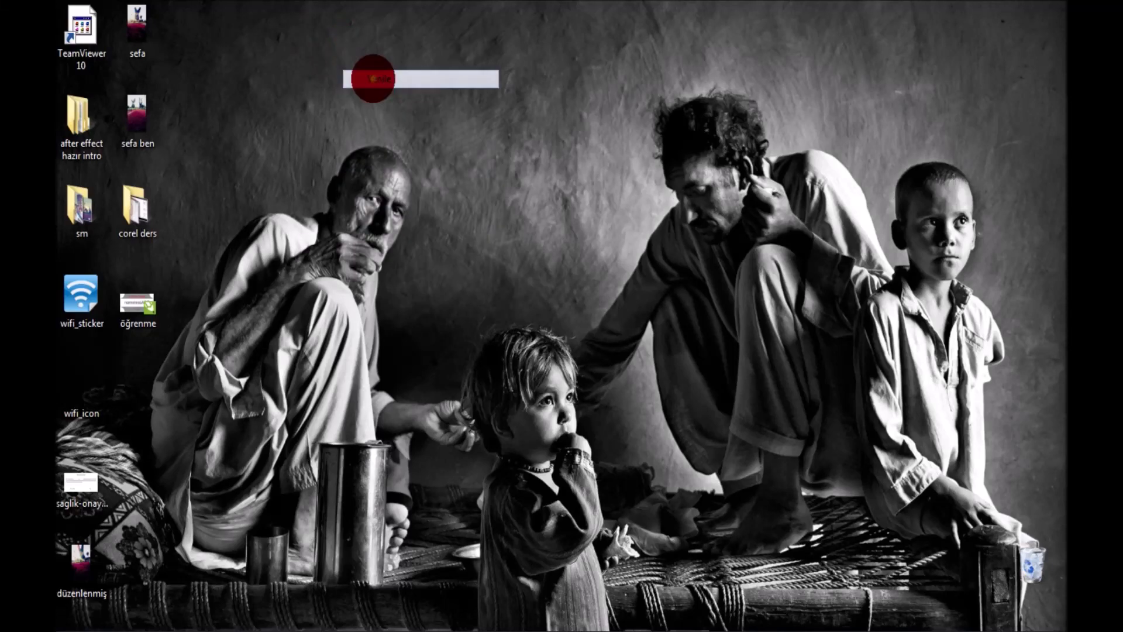
Refresh the Windows desktop three times from its right-click menu.
right_click(273, 168)
left_click(327, 215)
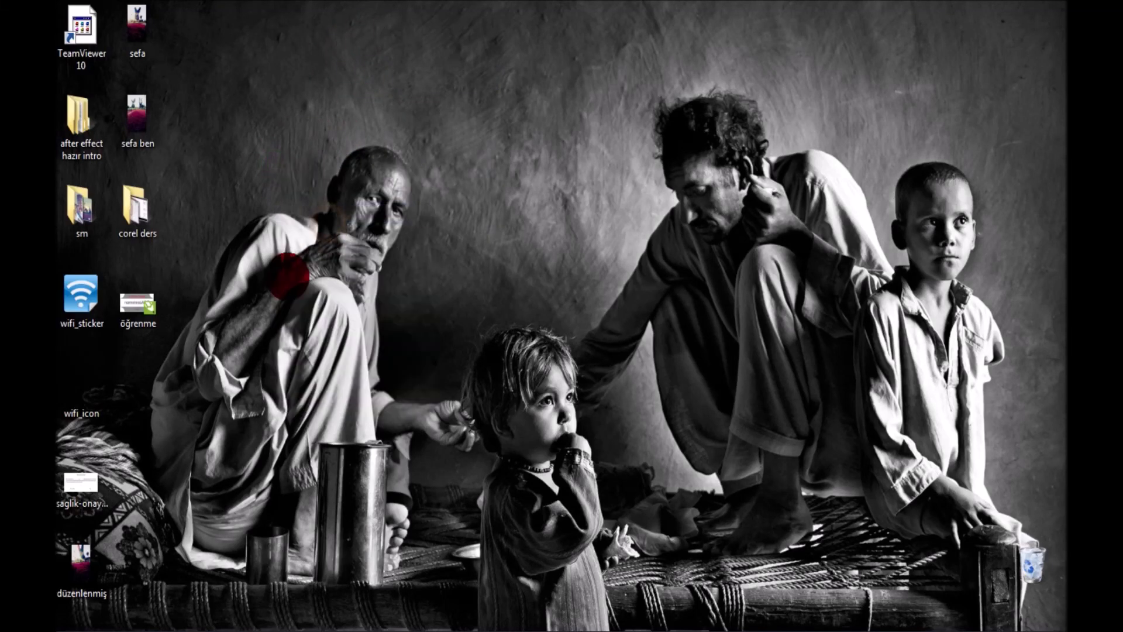
mouse_move(269, 623)
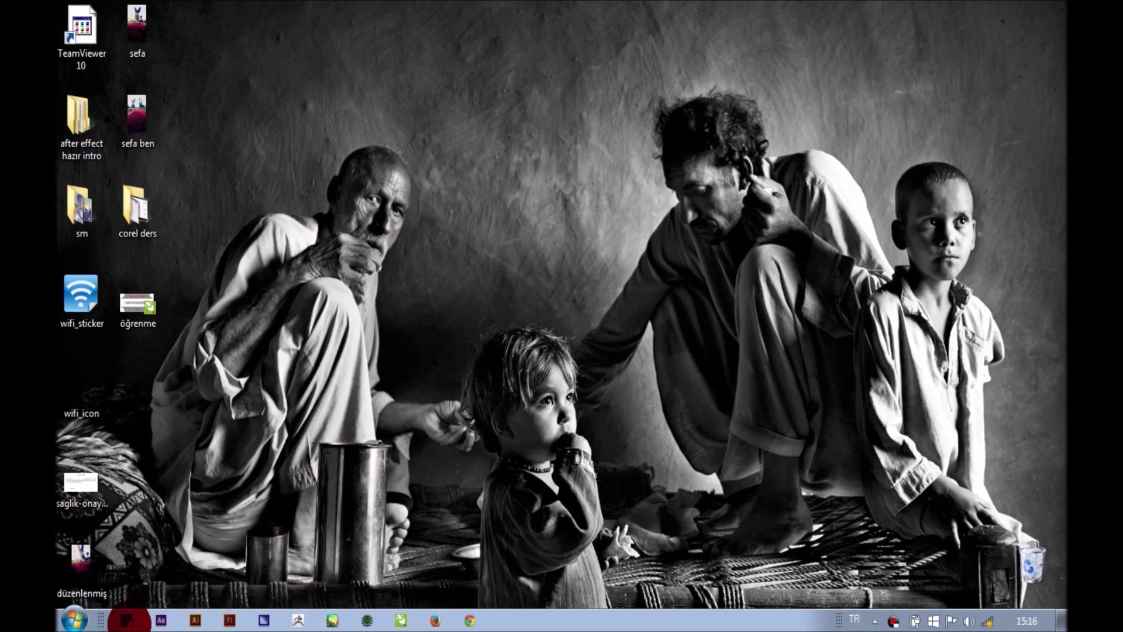
right_click(198, 266)
left_click(238, 309)
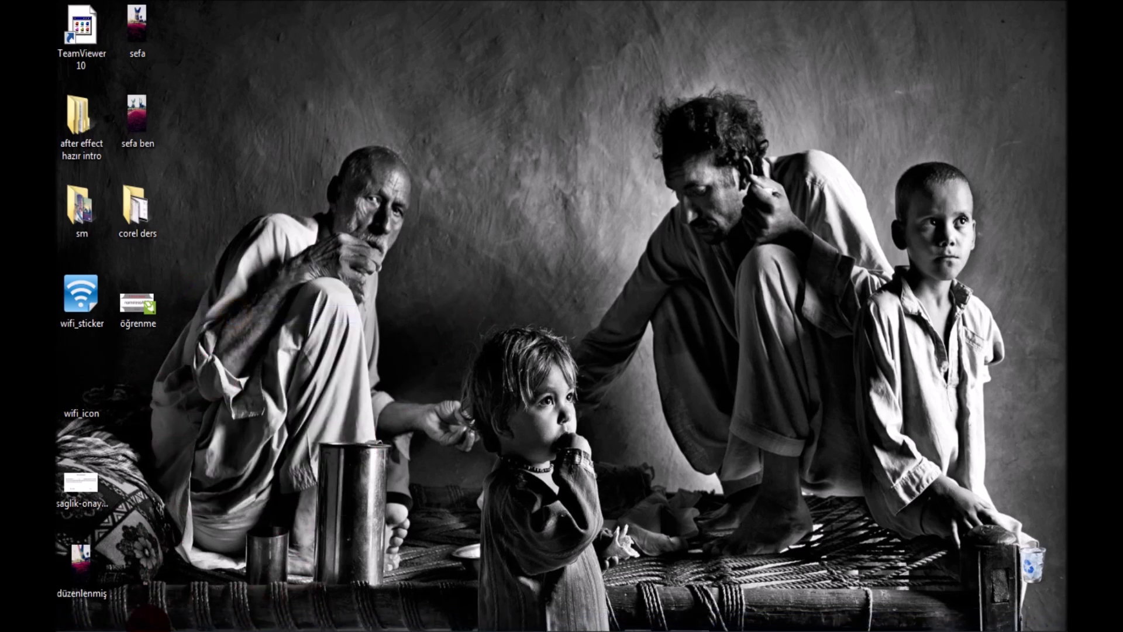
right_click(196, 279)
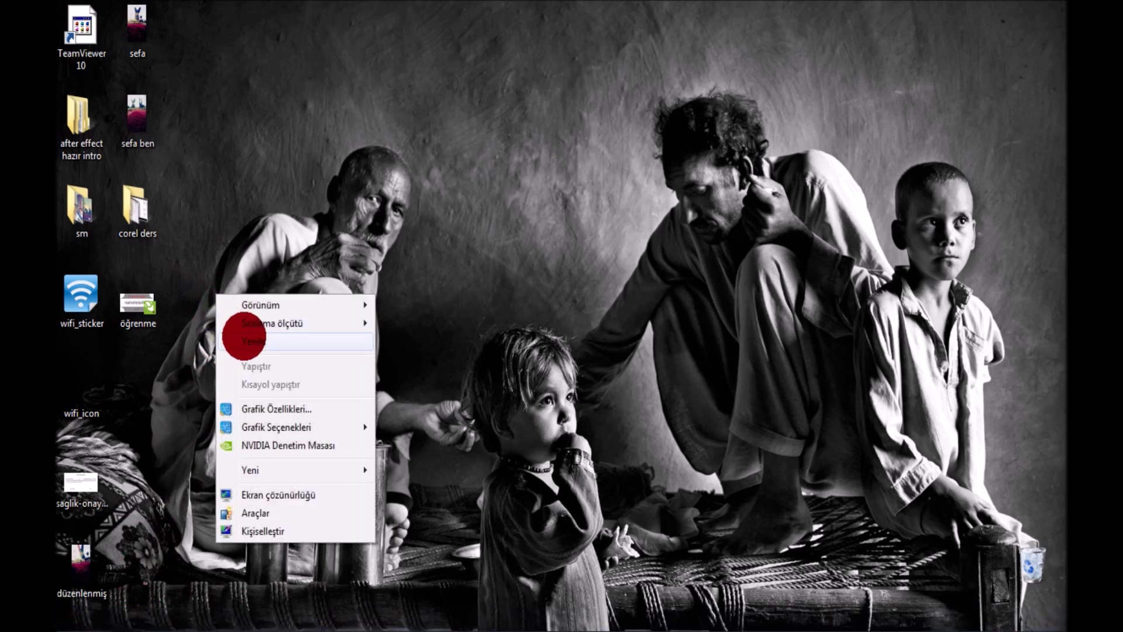
left_click(240, 323)
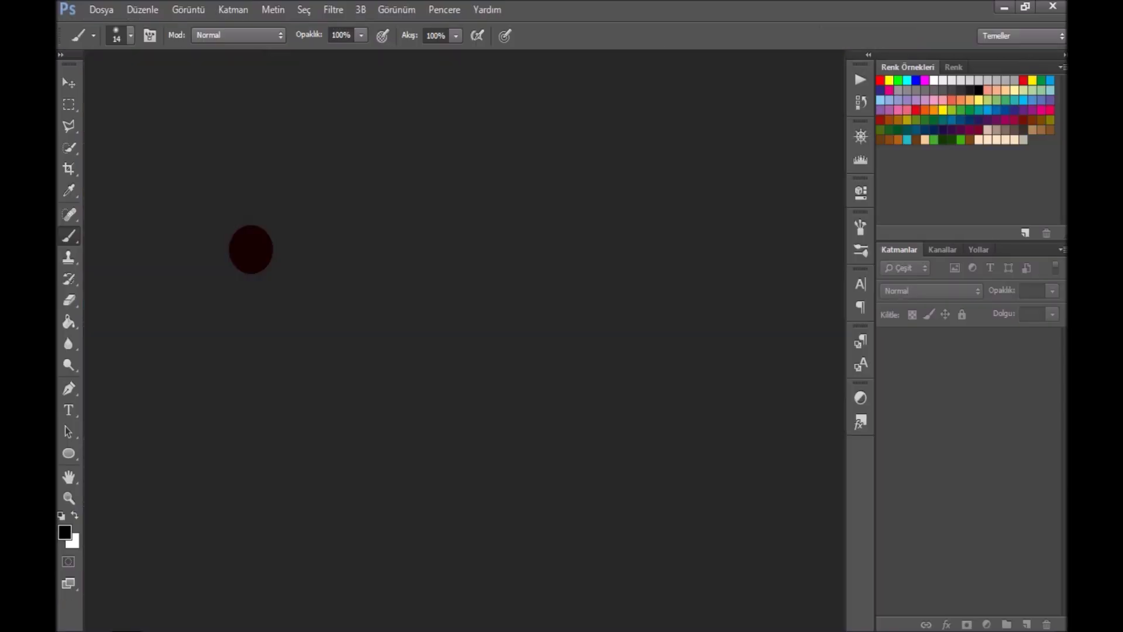
Create a new blank document in Photoshop with the default settings.
left_click(102, 10)
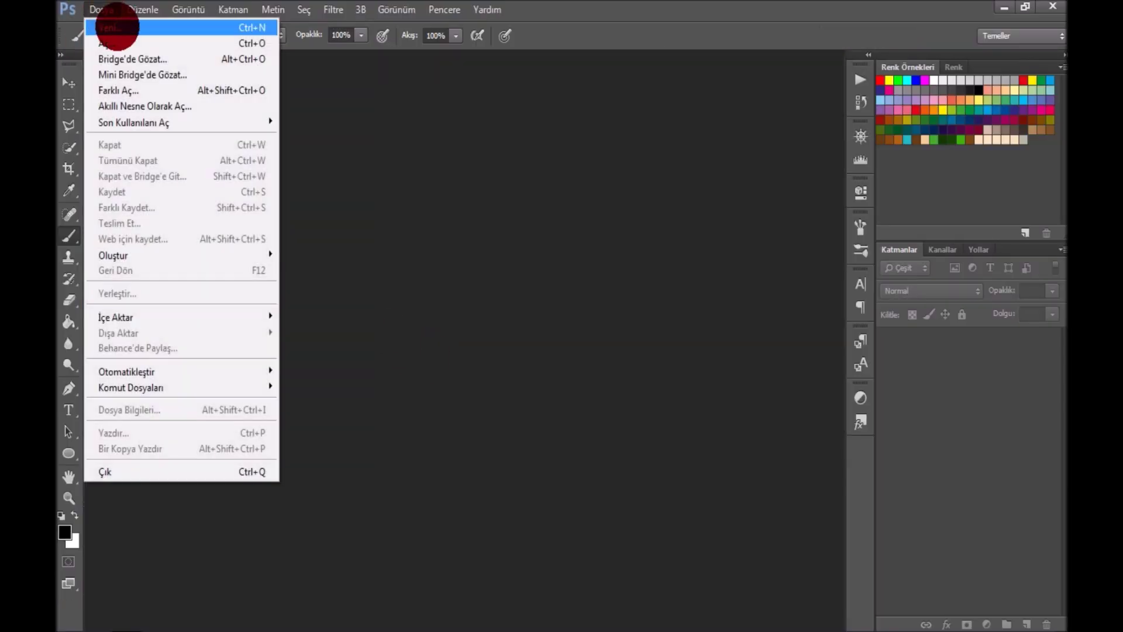
left_click(108, 26)
left_click(675, 142)
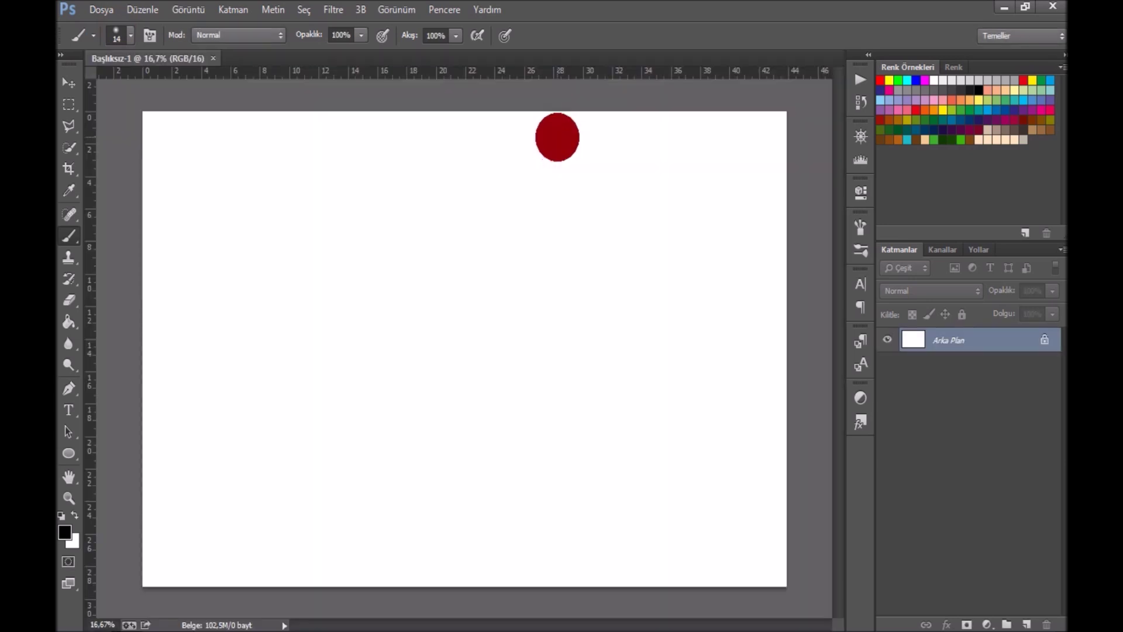
Paint a long black freehand scribble, a tick, a short stroke and a dot.
mouse_move(338, 240)
left_mouse_down()
mouse_move(440, 198)
mouse_move(534, 261)
mouse_move(412, 298)
mouse_move(505, 288)
mouse_move(491, 316)
mouse_move(520, 334)
mouse_move(553, 325)
left_mouse_up()
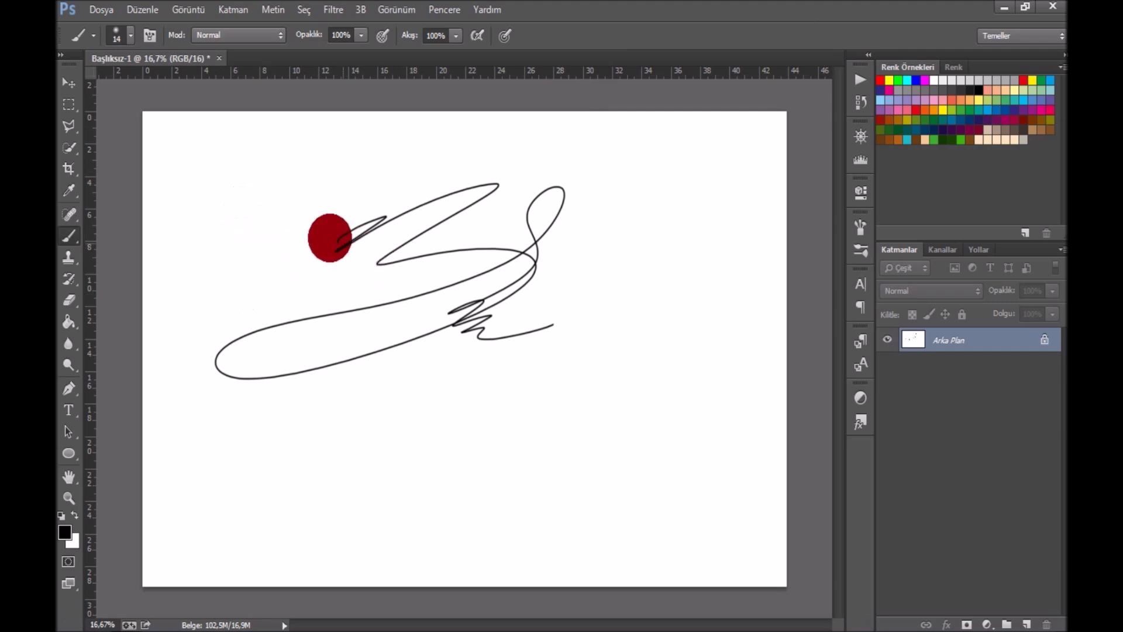
left_click(246, 320)
left_click_drag(312, 208, 244, 223)
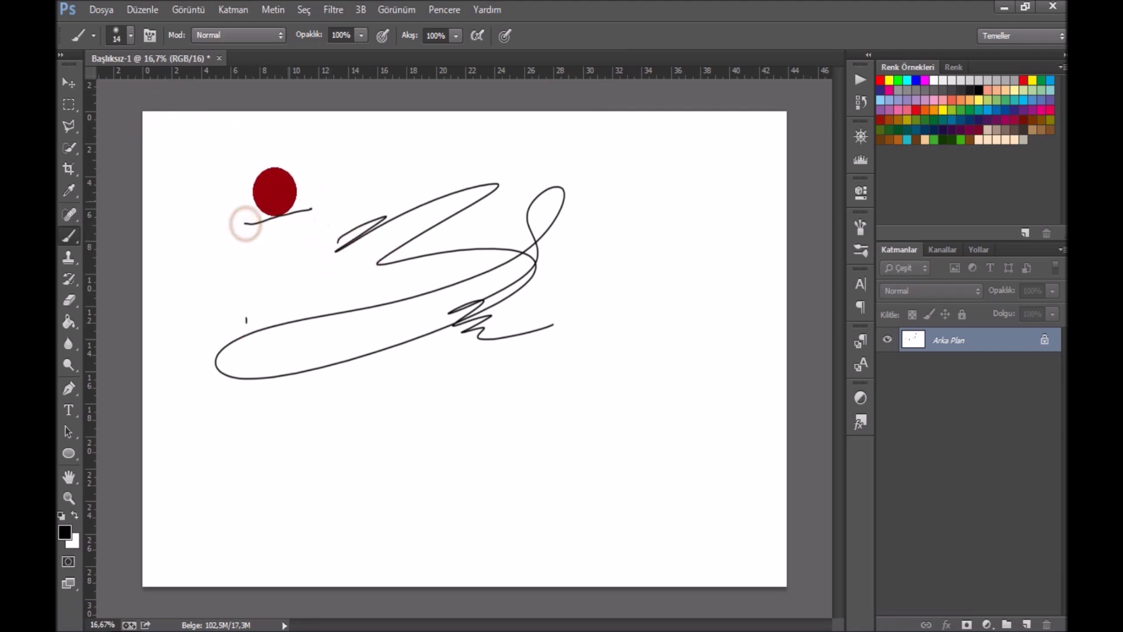
left_click(170, 326)
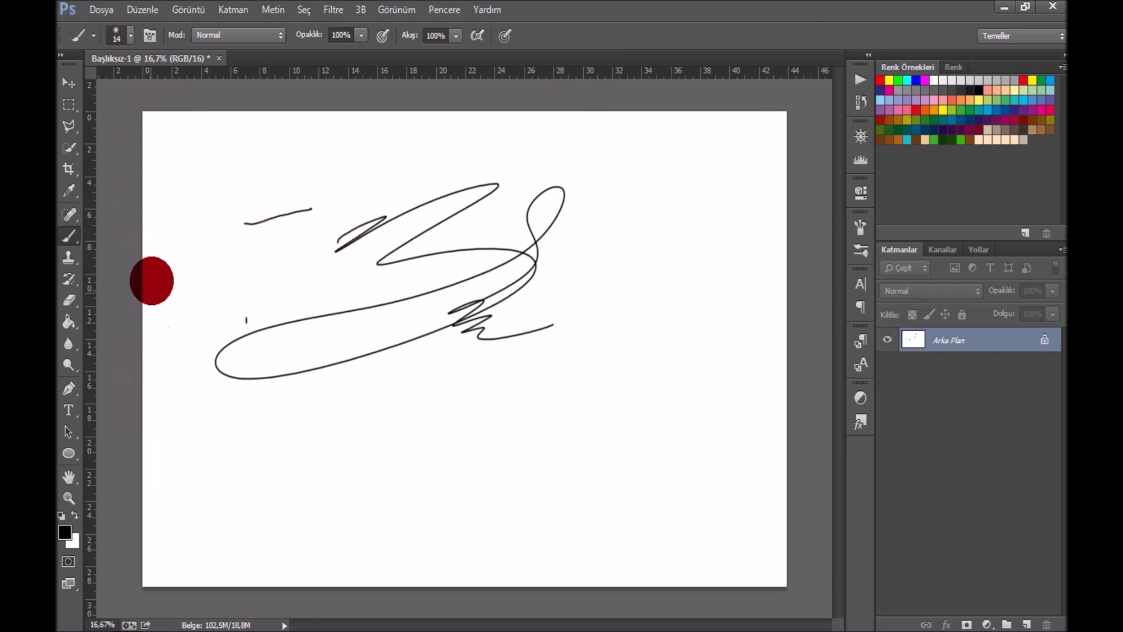
Set 'Photoshop Bunu Kullansın' to 2343 MB (71%) in Performance preferences, then close them.
left_click(138, 11)
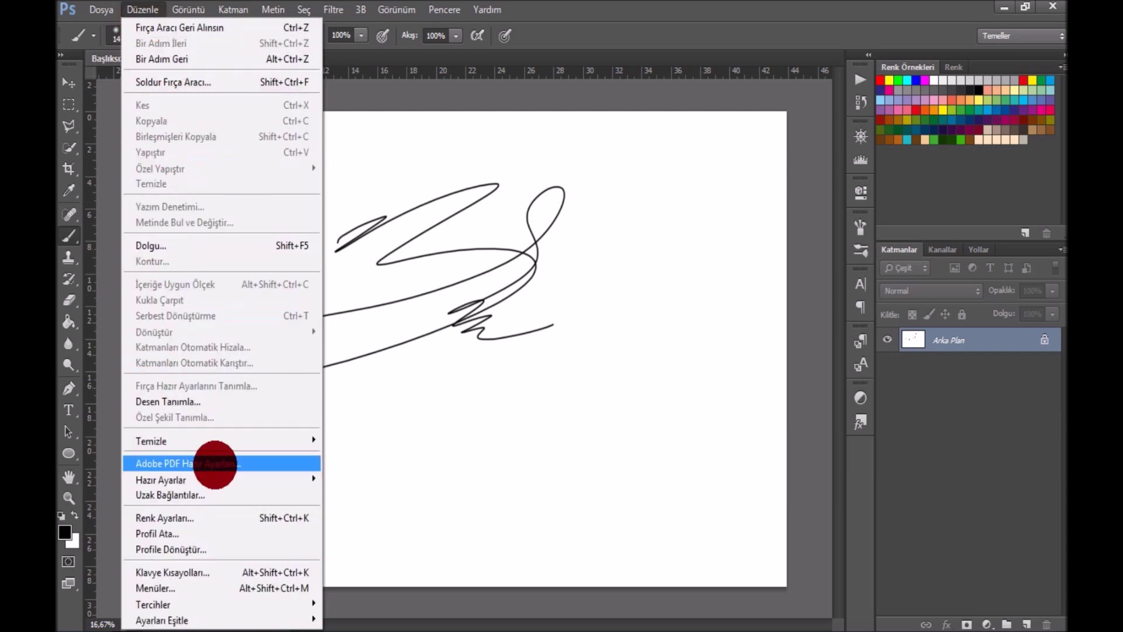
mouse_move(212, 602)
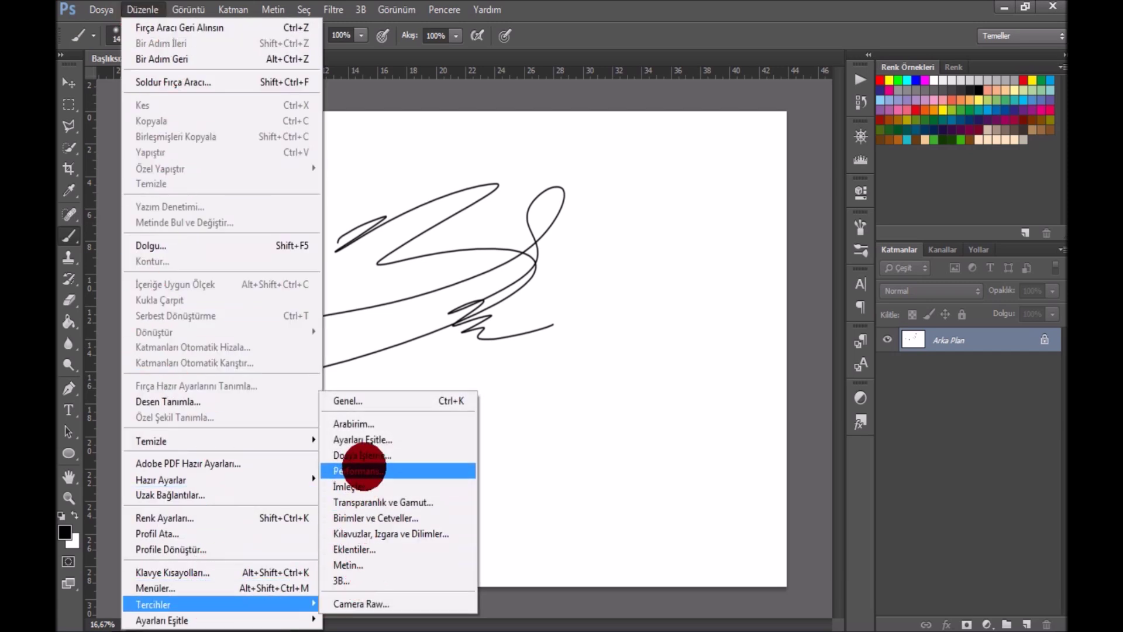
left_click(369, 471)
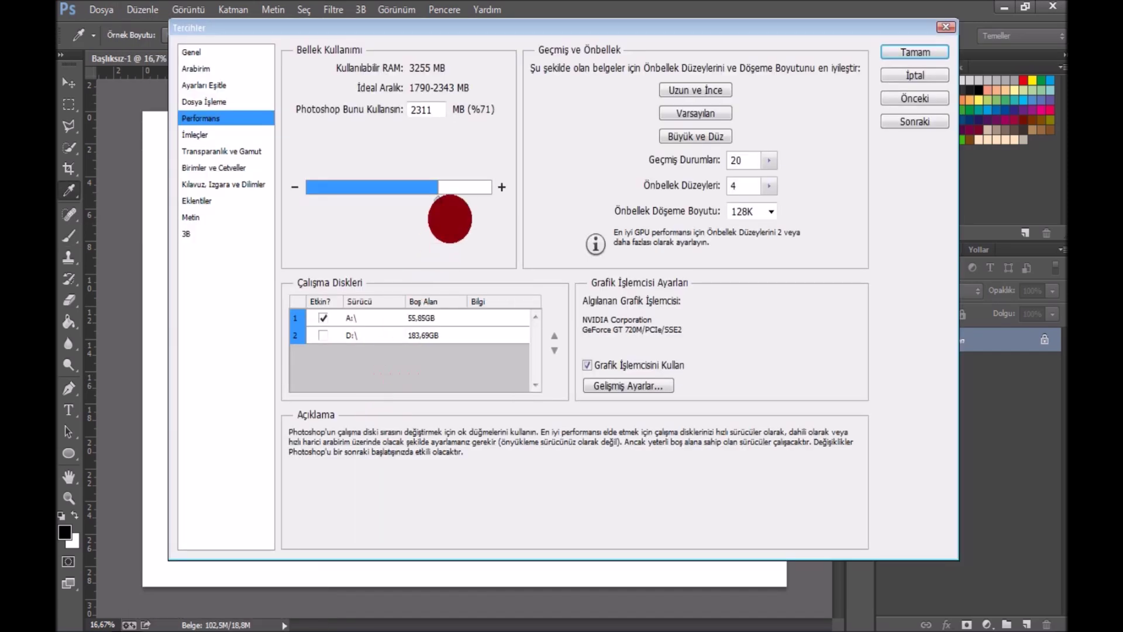
double_click(421, 110)
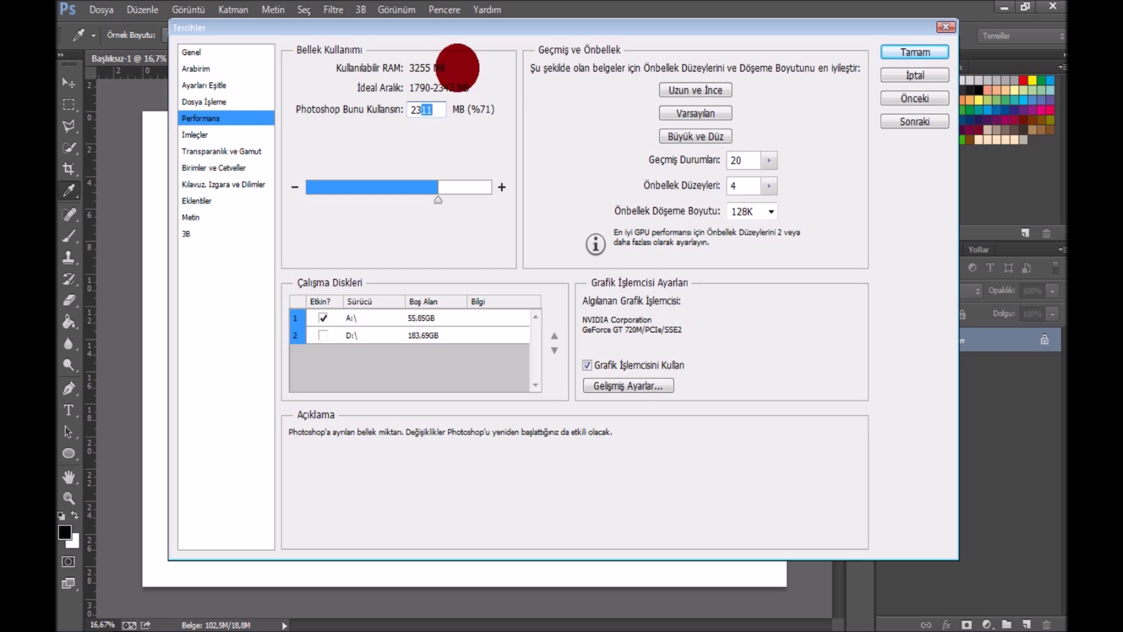
type("43")
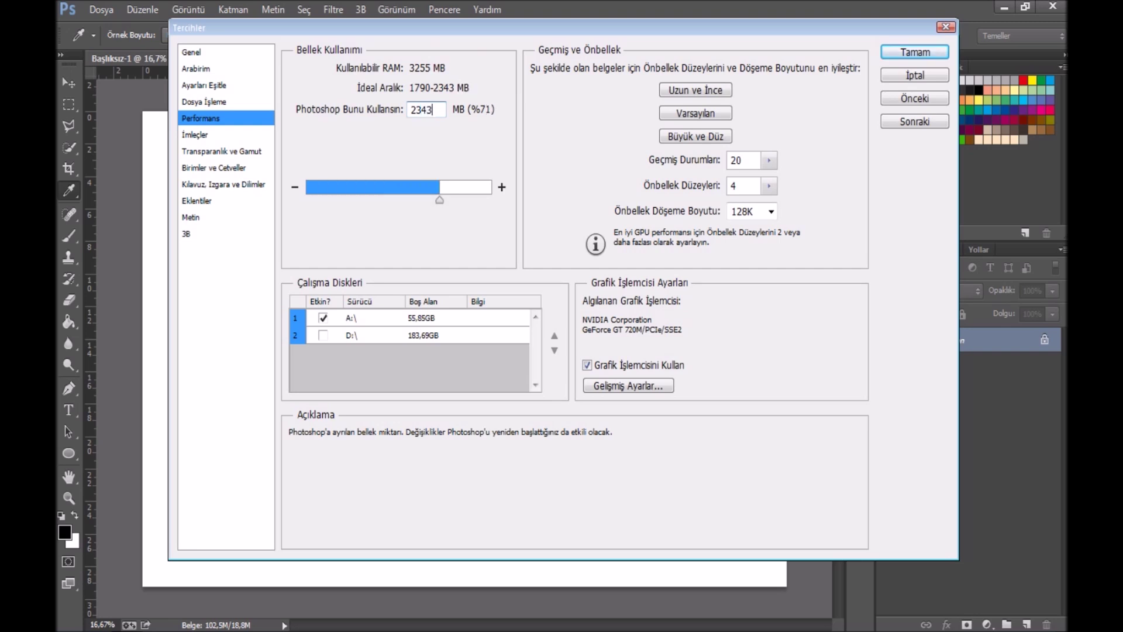
left_click(433, 225)
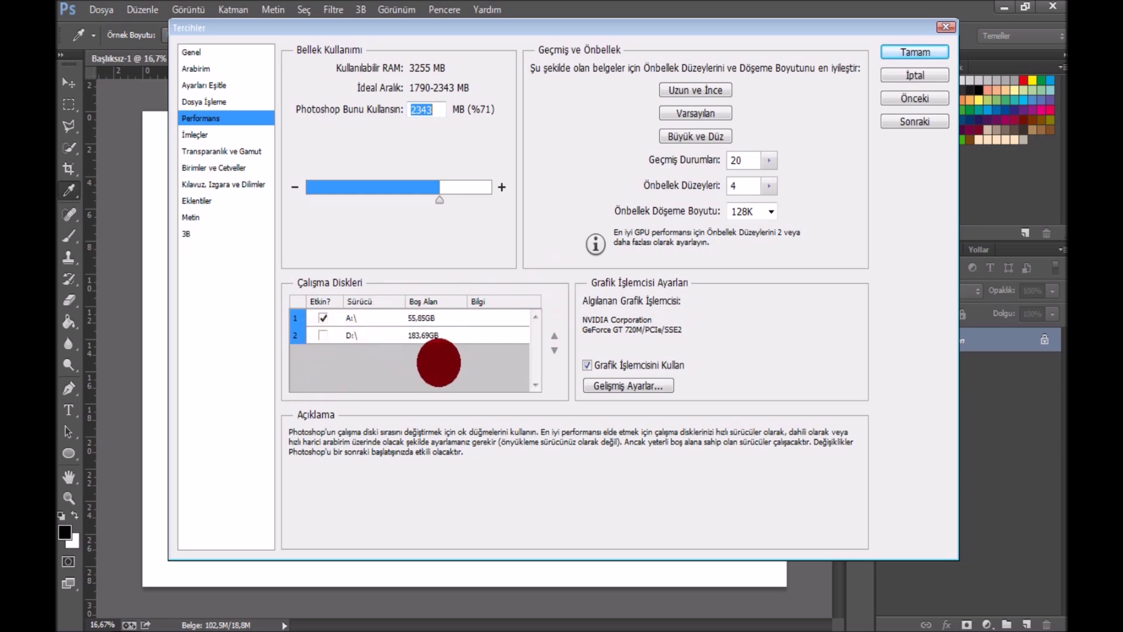
left_click(895, 54)
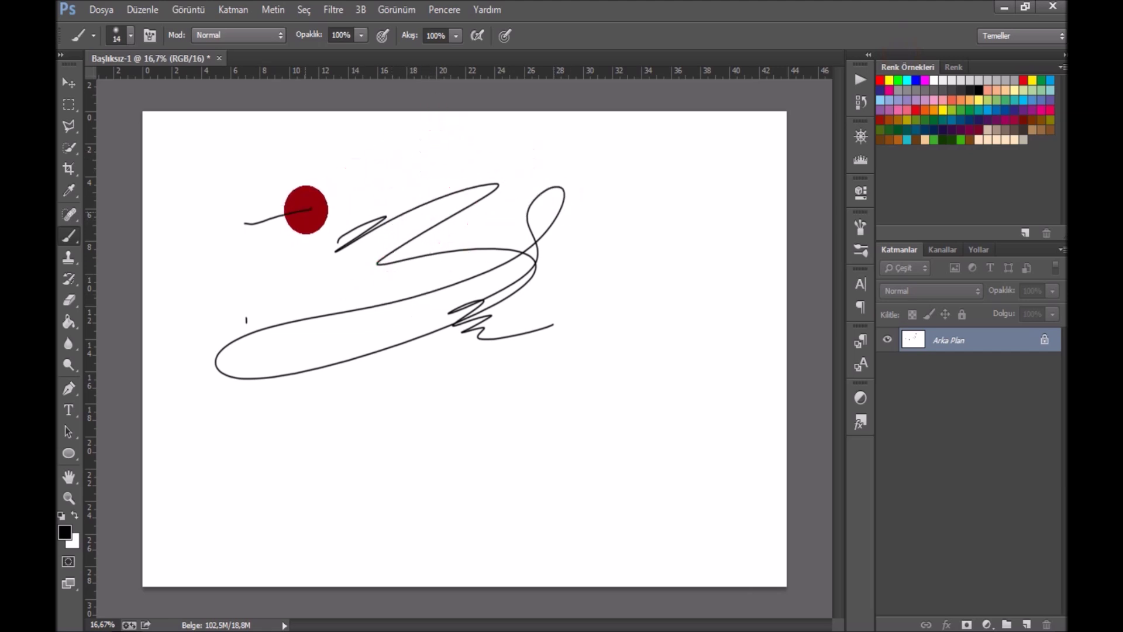
Paint more freehand strokes: a curve, a hat shape, and arcs at the upper right.
mouse_move(339, 169)
left_mouse_down()
mouse_move(366, 151)
mouse_move(437, 142)
left_mouse_up()
left_click_drag(308, 151, 338, 241)
left_click_drag(451, 120, 442, 199)
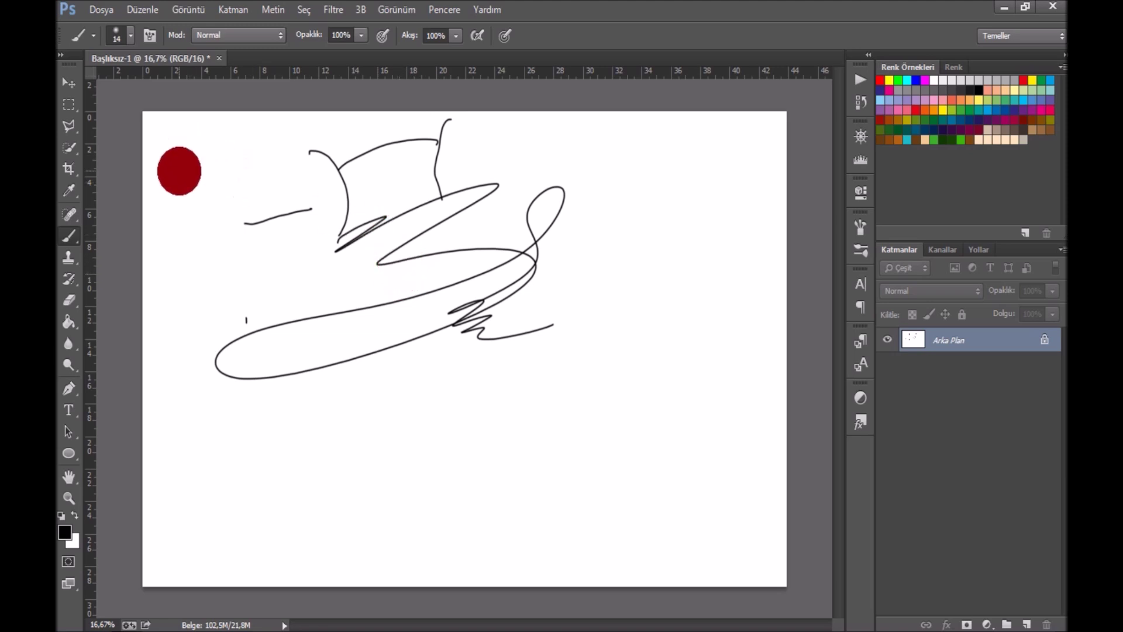
left_click_drag(570, 175, 700, 171)
left_click_drag(624, 169, 592, 247)
left_click_drag(648, 155, 683, 245)
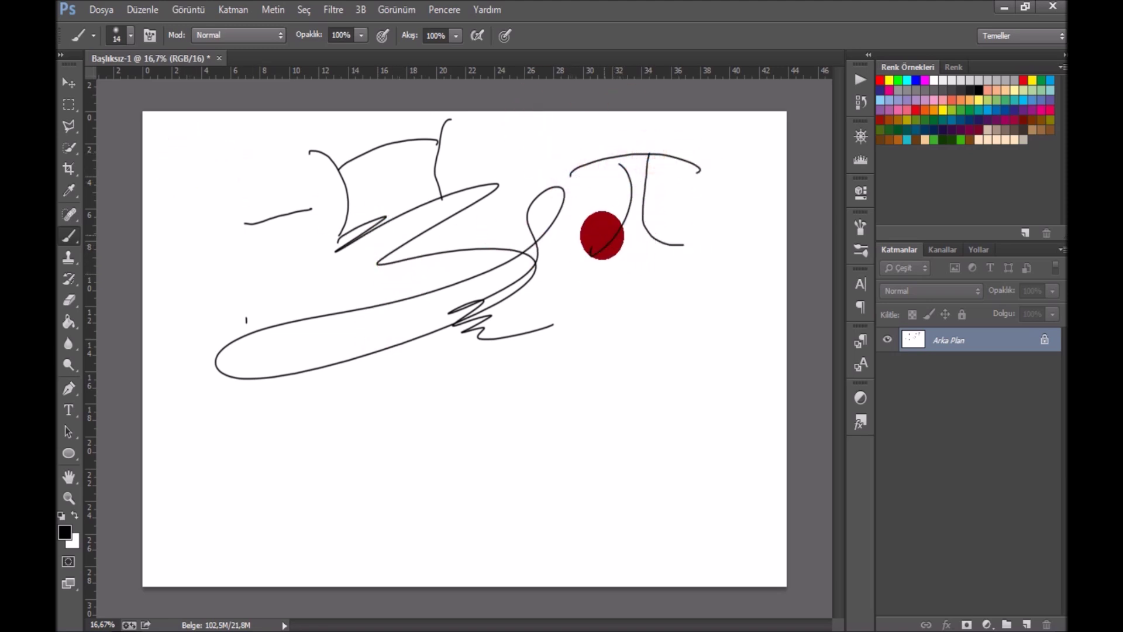
Minimize Photoshop and refresh the desktop.
left_click(1005, 12)
right_click(478, 93)
left_click(527, 138)
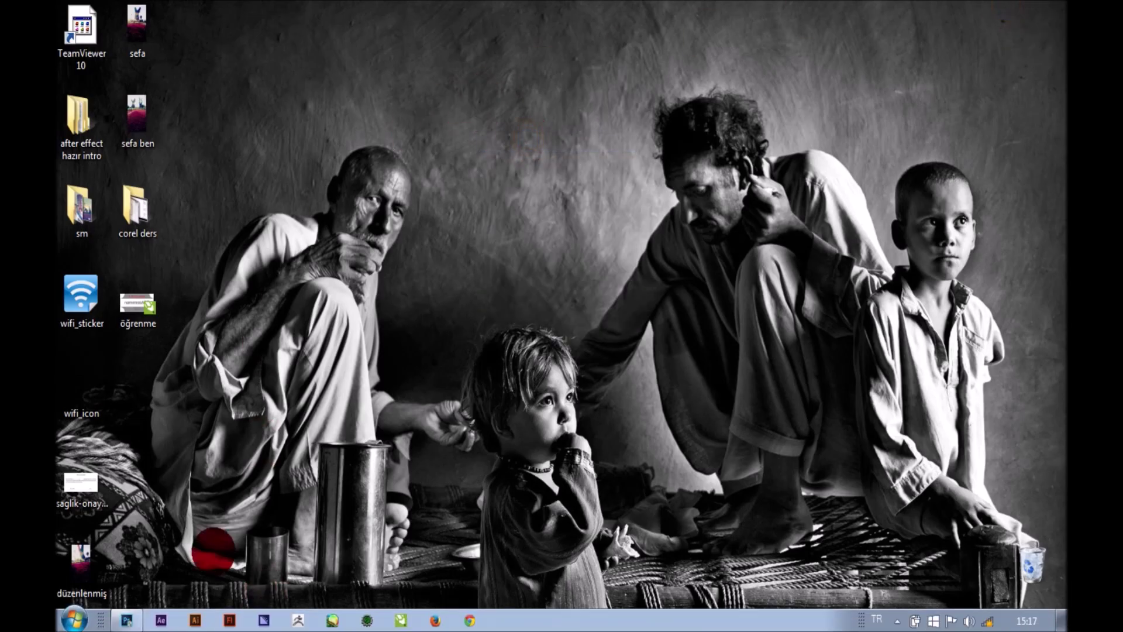
Search 'sabit disk' in the Start menu and launch 'Sabit disk bölümleri oluştur ve biçimlendir'.
left_click(74, 618)
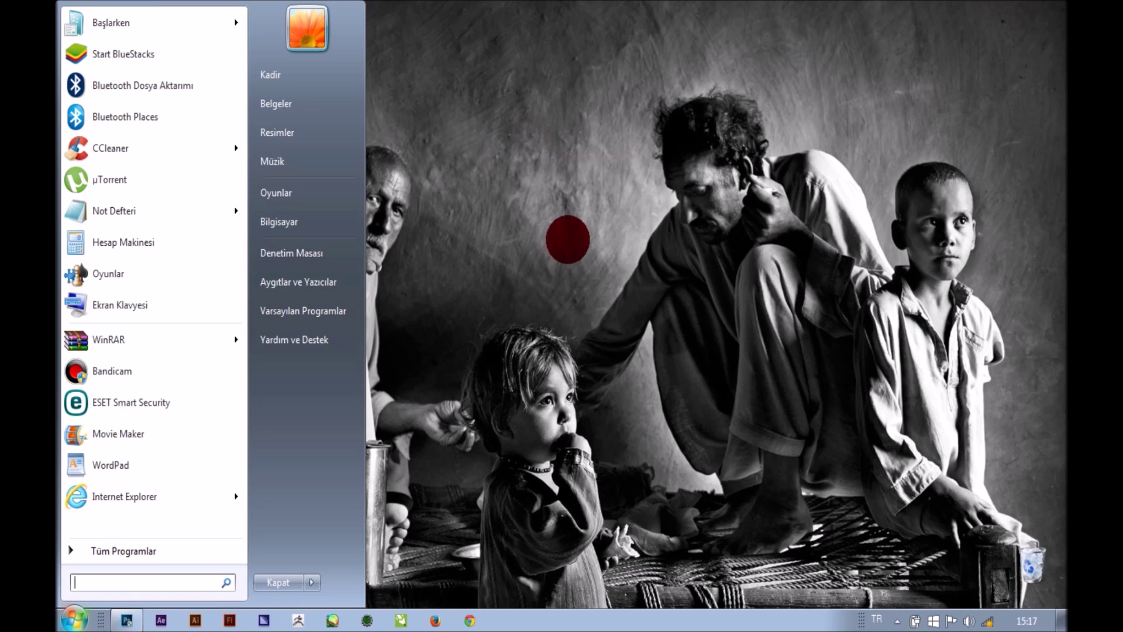
type("sabit")
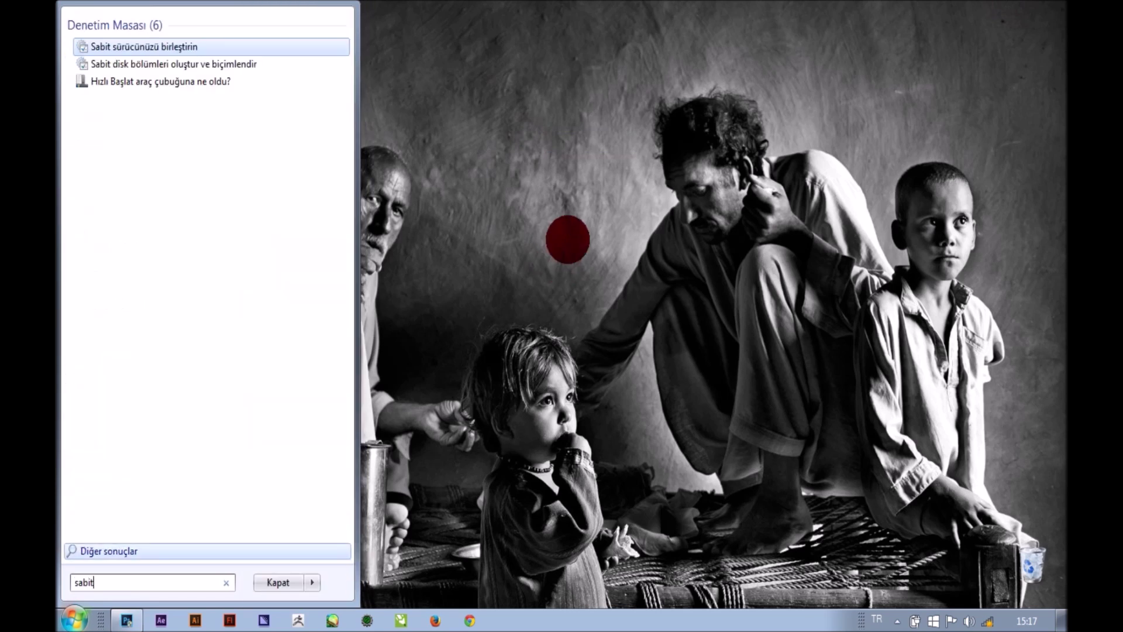
type(" disk")
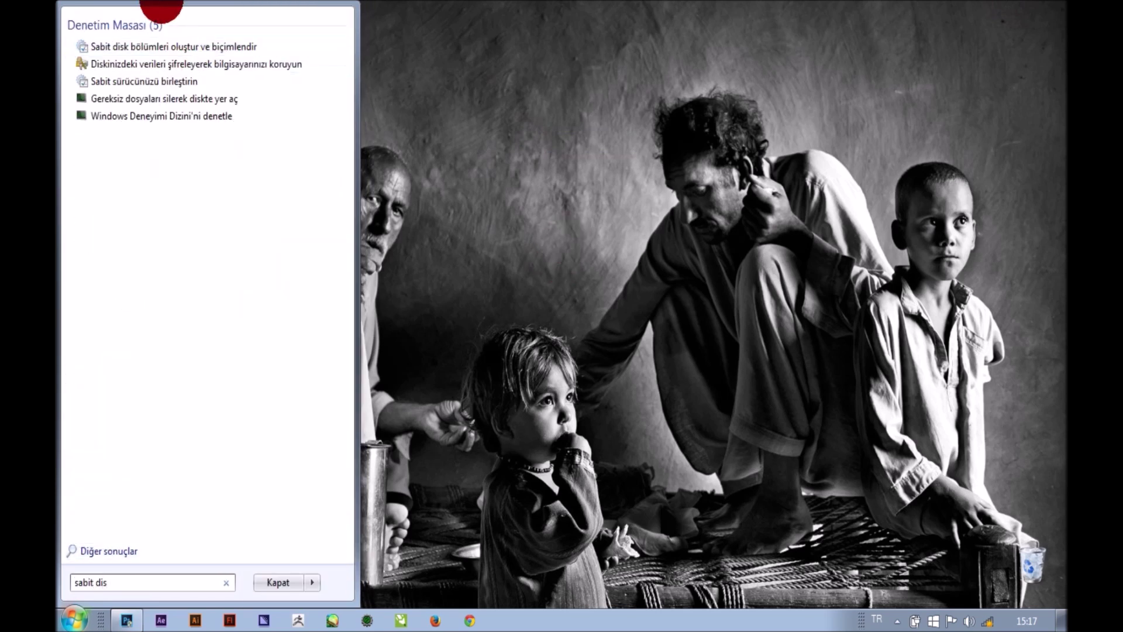
left_click(183, 46)
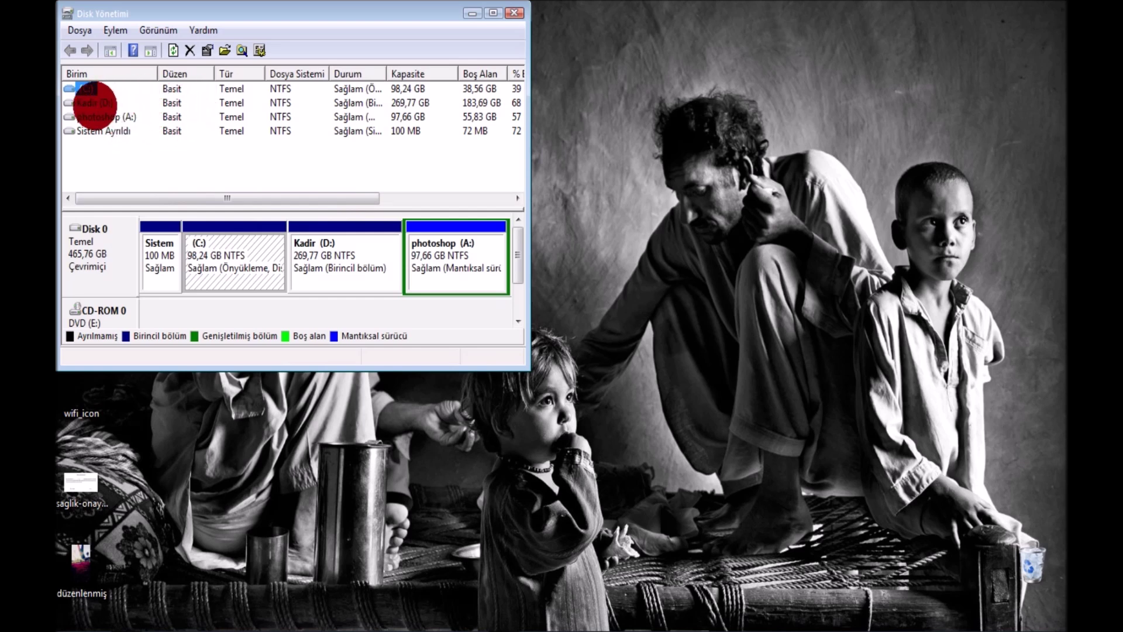
Choose Birimi Küçült (Shrink Volume) on the Kadir (D:) volume.
left_click(95, 103)
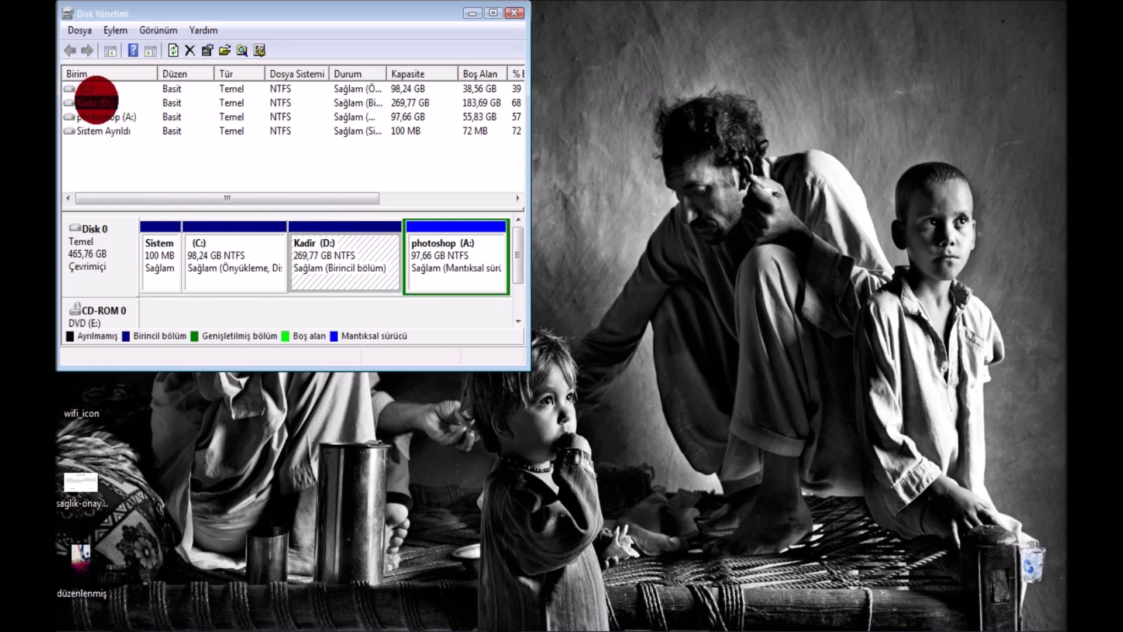
right_click(96, 101)
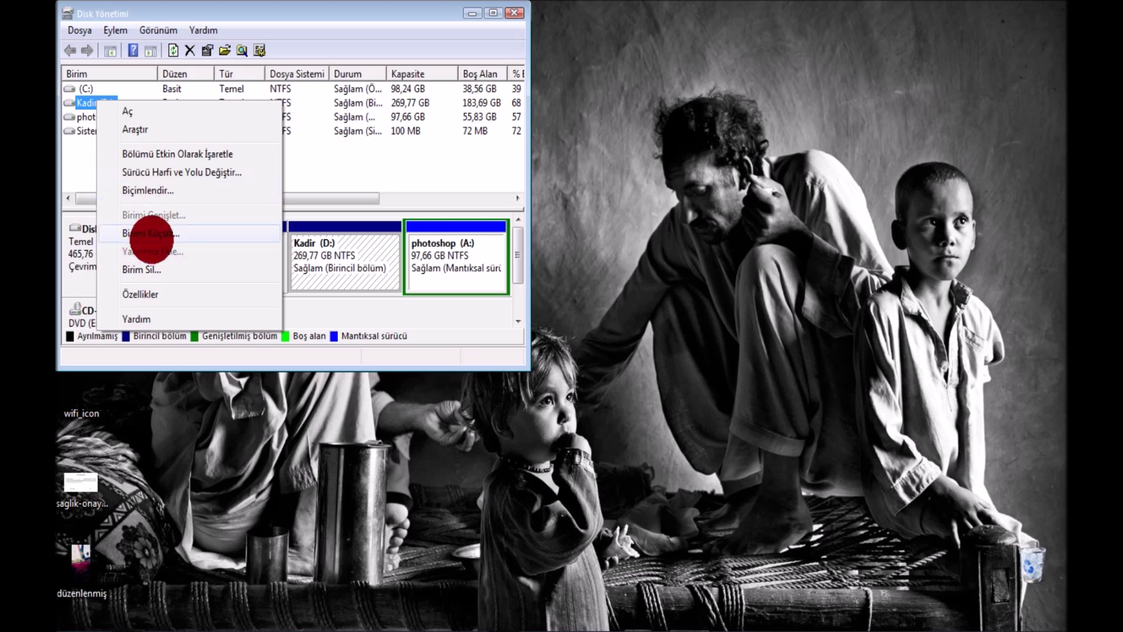
left_click(155, 233)
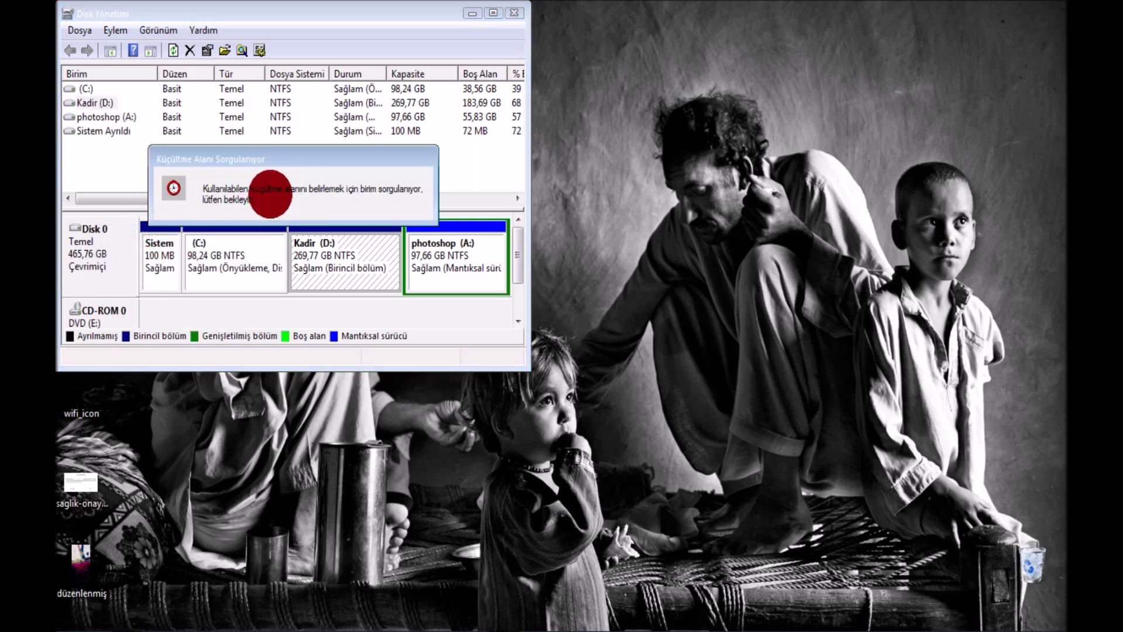
Refresh the desktop repeatedly while the shrink-space query runs.
right_click(705, 43)
left_click(739, 85)
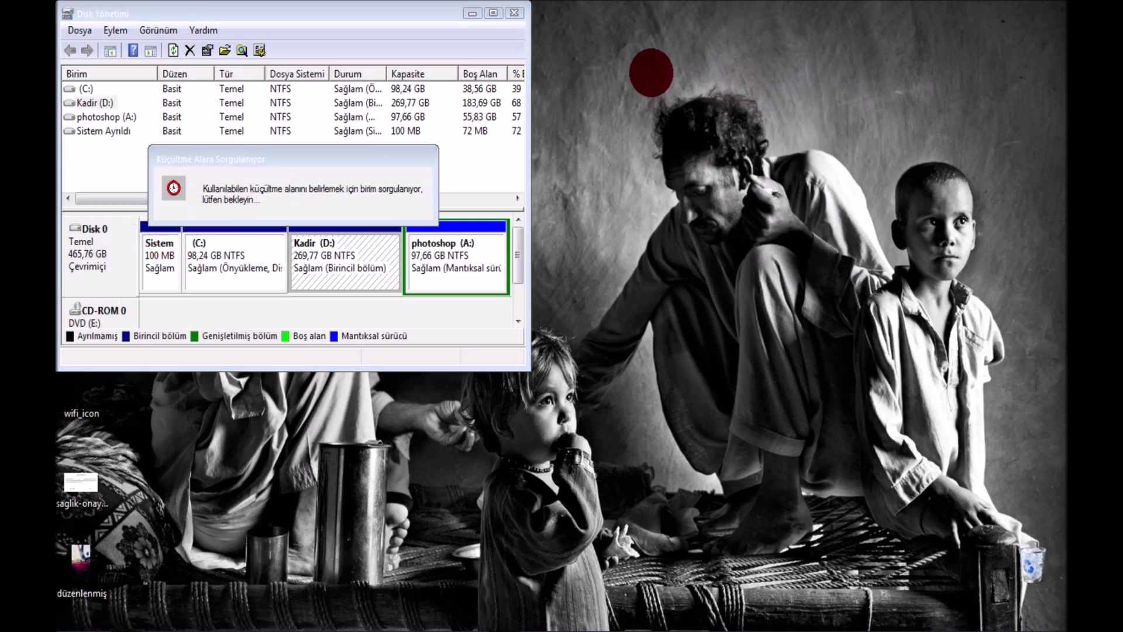
right_click(702, 12)
left_click(752, 53)
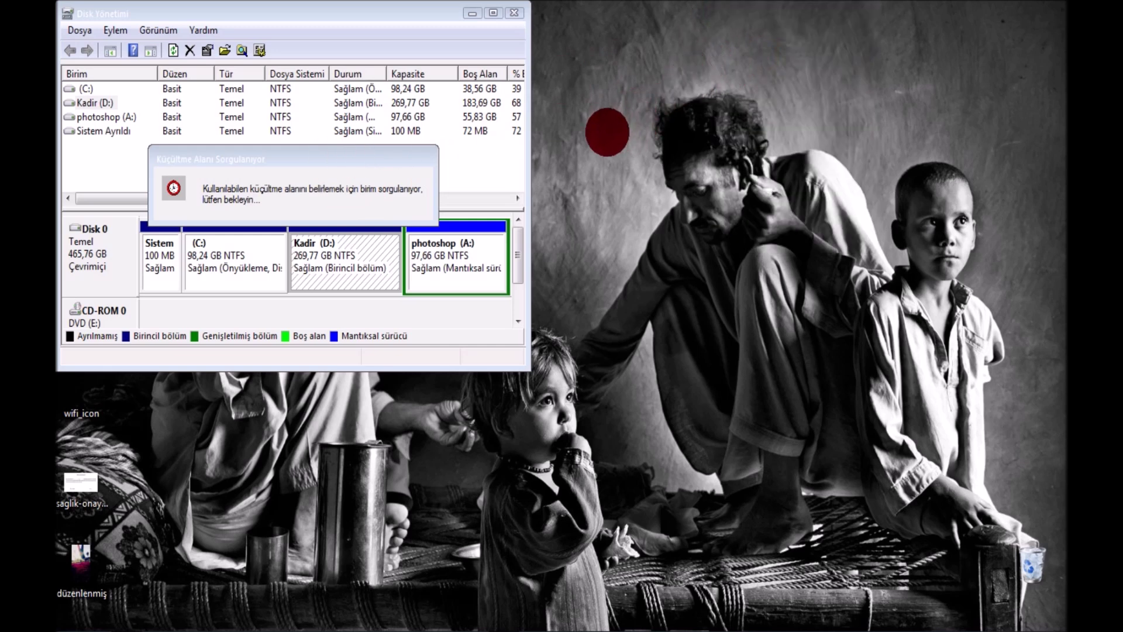
right_click(629, 101)
left_click(644, 146)
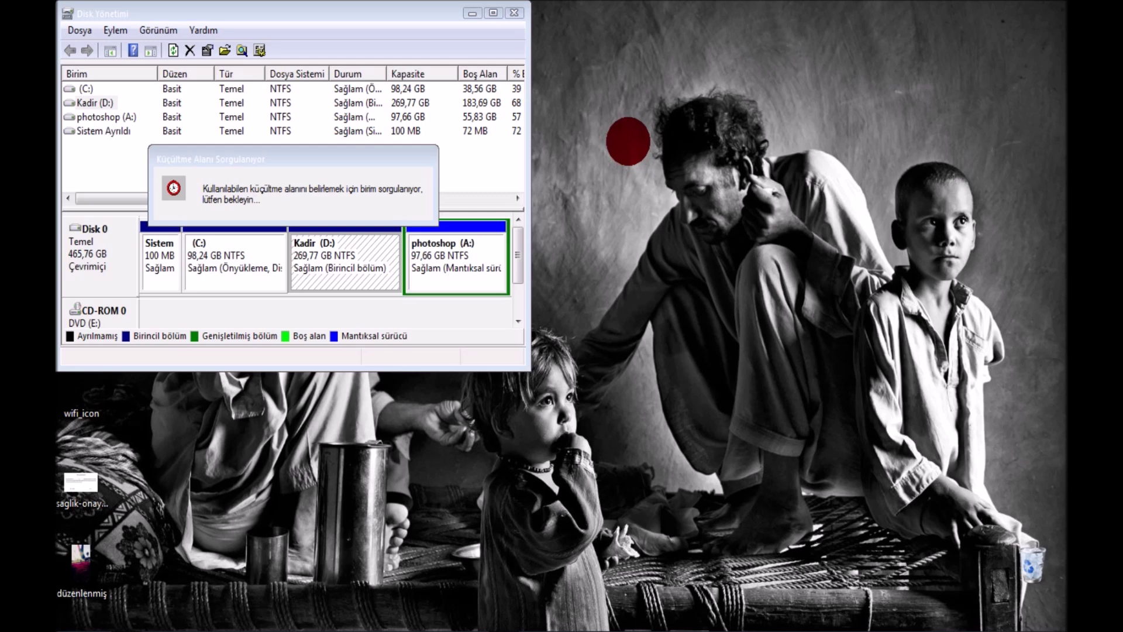
right_click(637, 143)
left_click(657, 181)
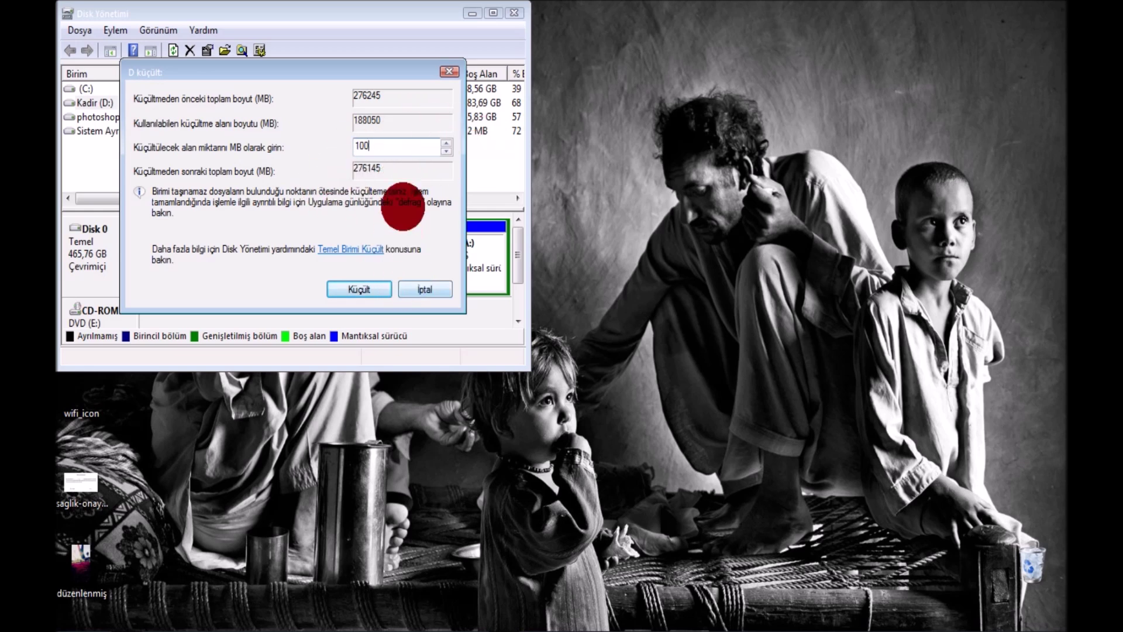
Cancel the D: shrink dialog, leaving Kadir (D:) at 269,77 GB.
left_click(425, 289)
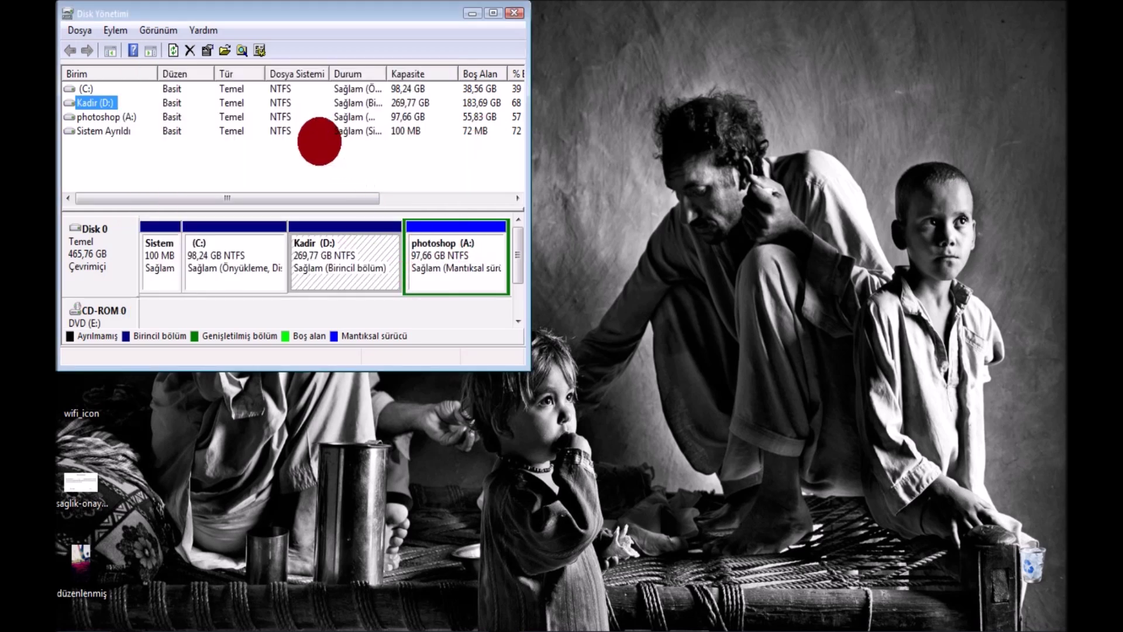
Look over the photoshop (A:) partition's actions, then start Shrink Volume on Kadir (D:) again.
right_click(448, 250)
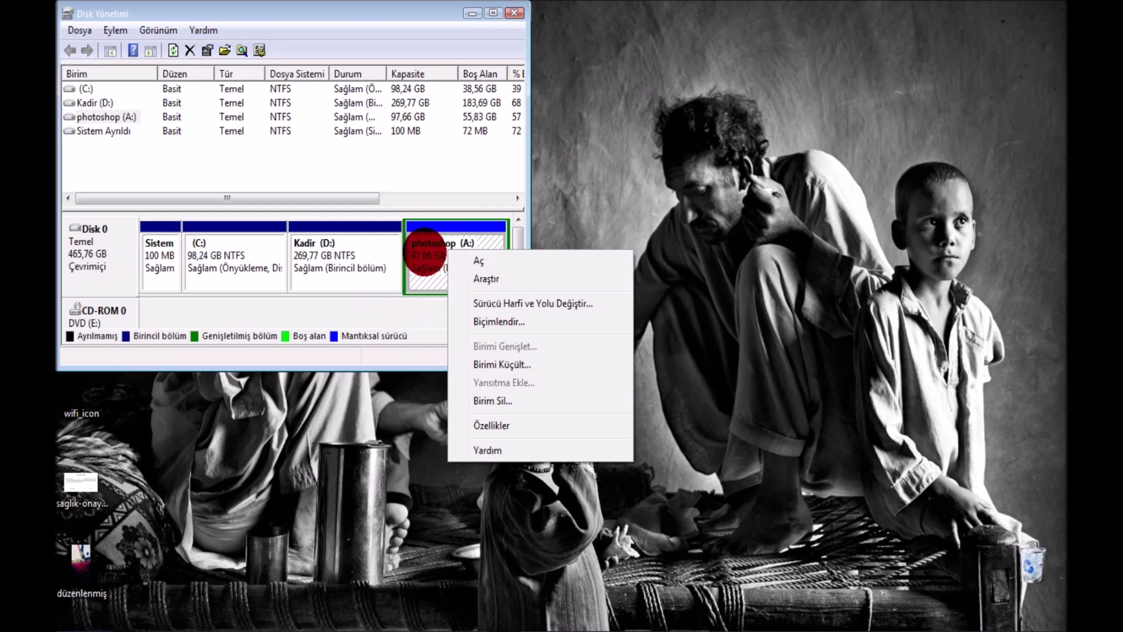
left_click(401, 166)
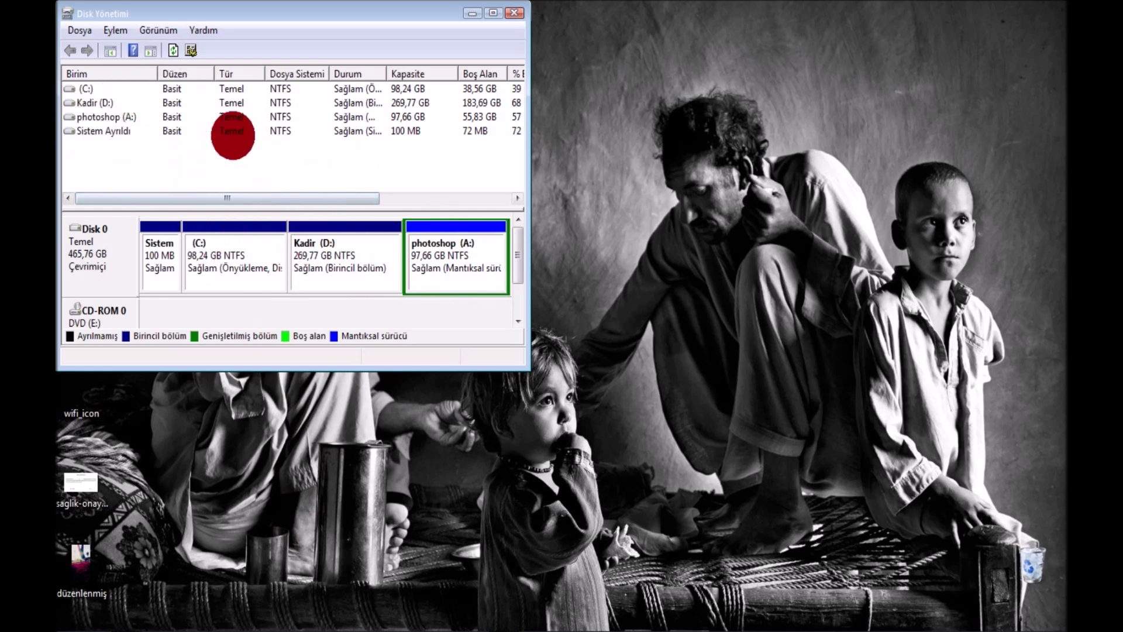
left_click(110, 104)
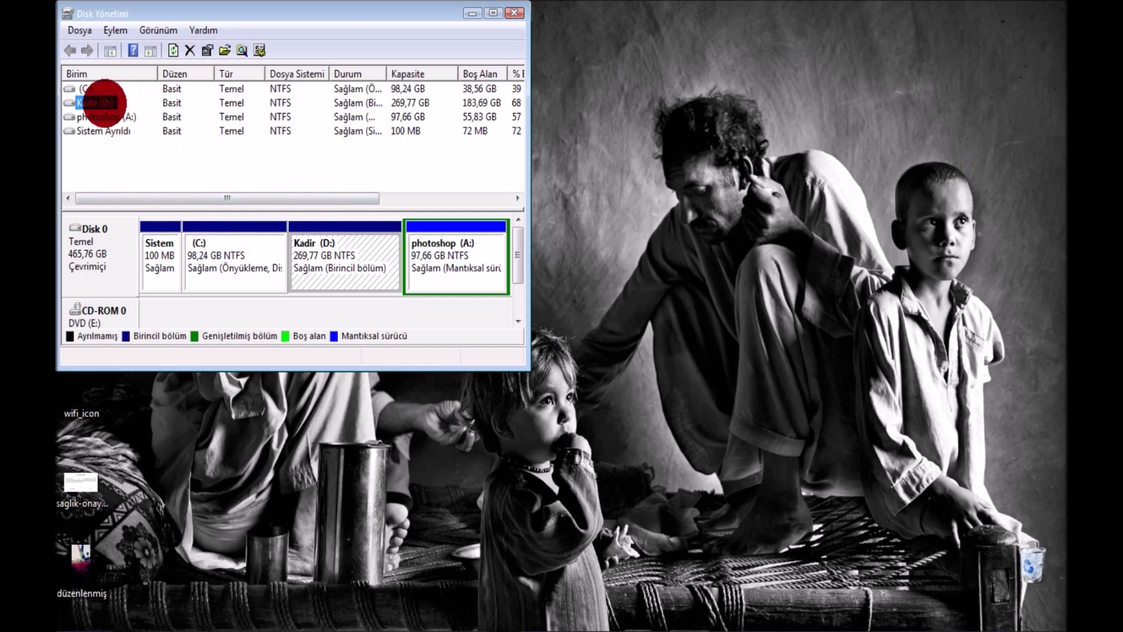
right_click(99, 102)
left_click(165, 243)
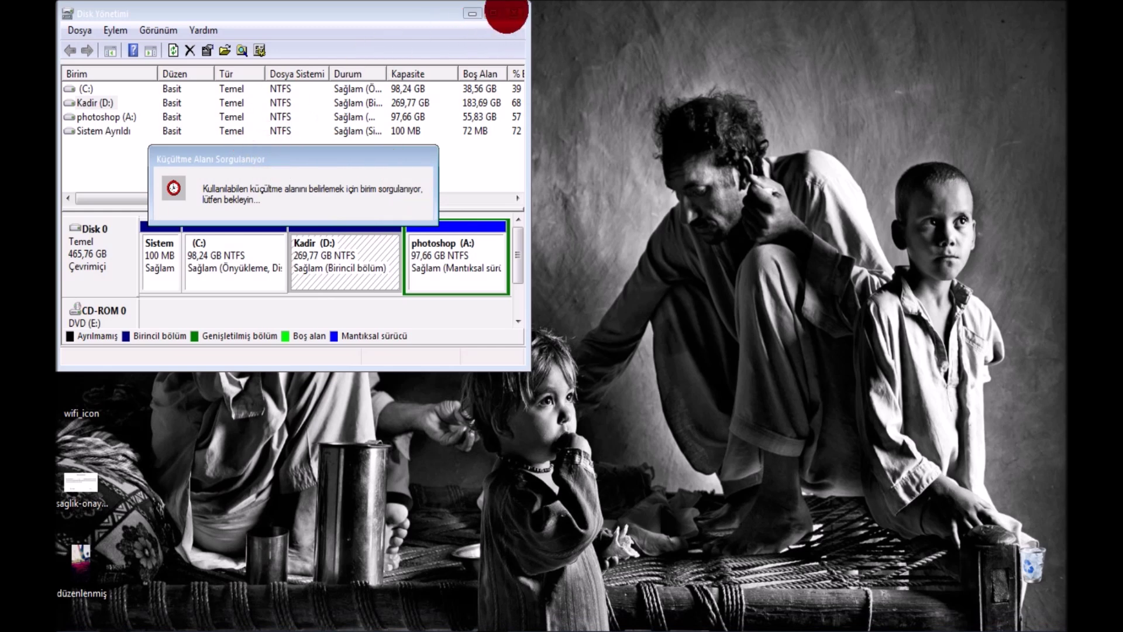
Close Disk Management, refresh the desktop, and bring Photoshop back from the taskbar.
left_click(514, 12)
right_click(339, 76)
left_click(383, 128)
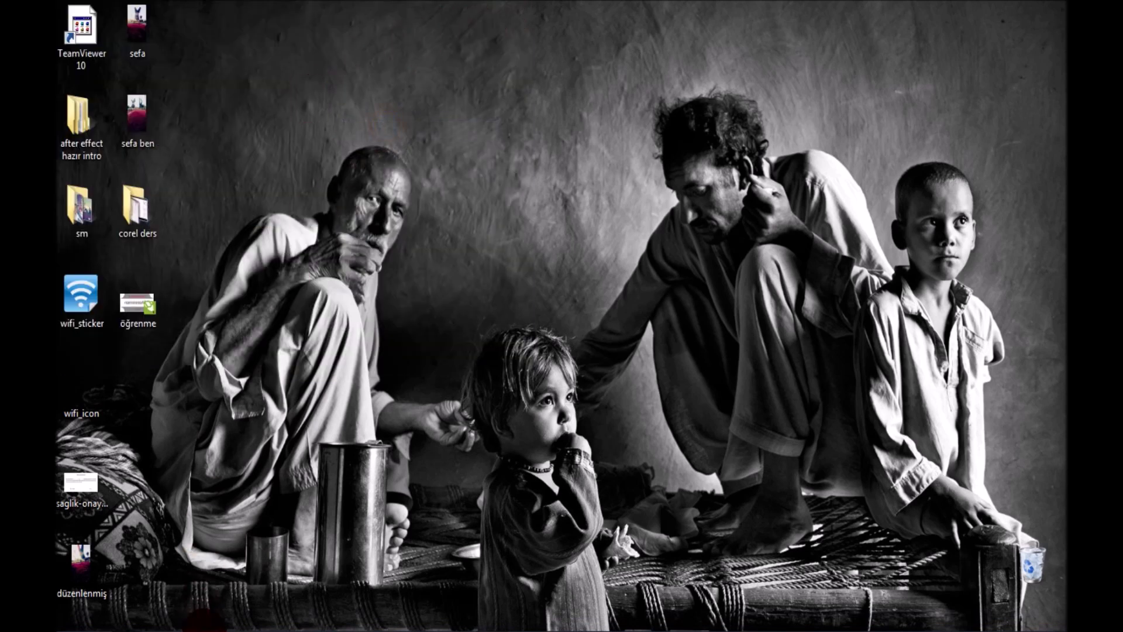
mouse_move(144, 613)
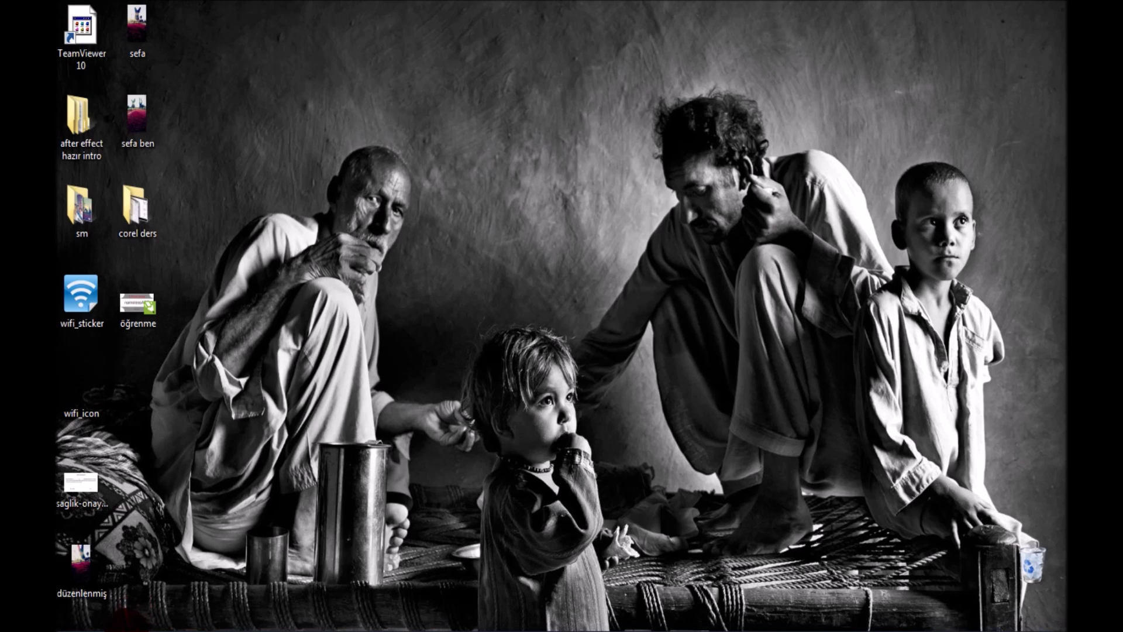
left_click(127, 619)
Set 'Photoshop Bunu Kullansın' to 3000 MB (92%) in Performance preferences and confirm with Tamam.
left_click(142, 9)
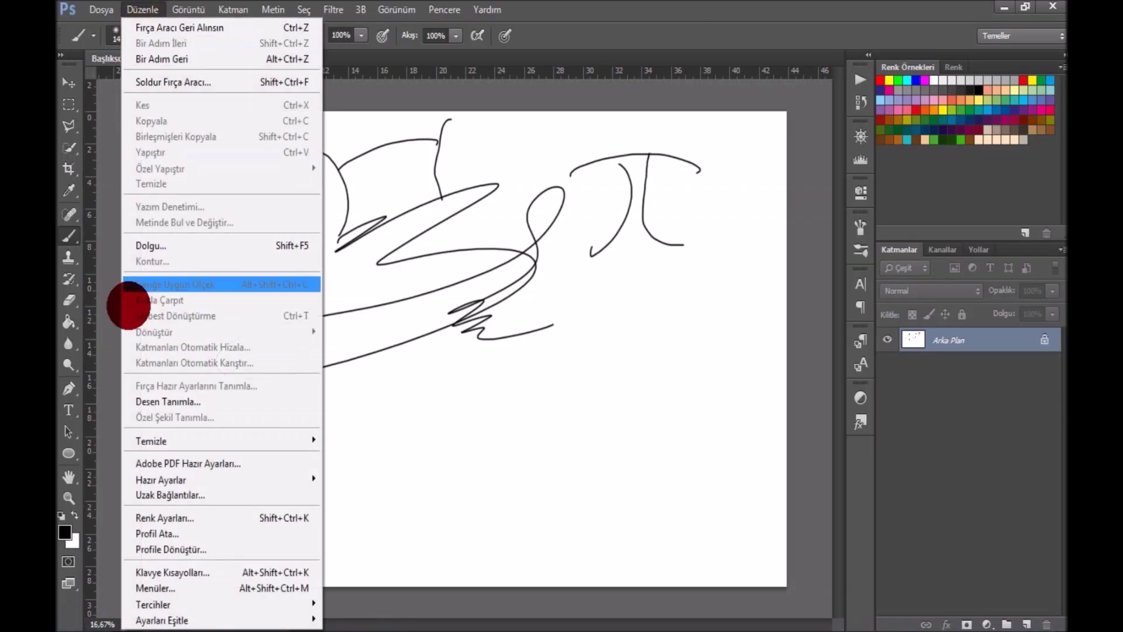
mouse_move(272, 603)
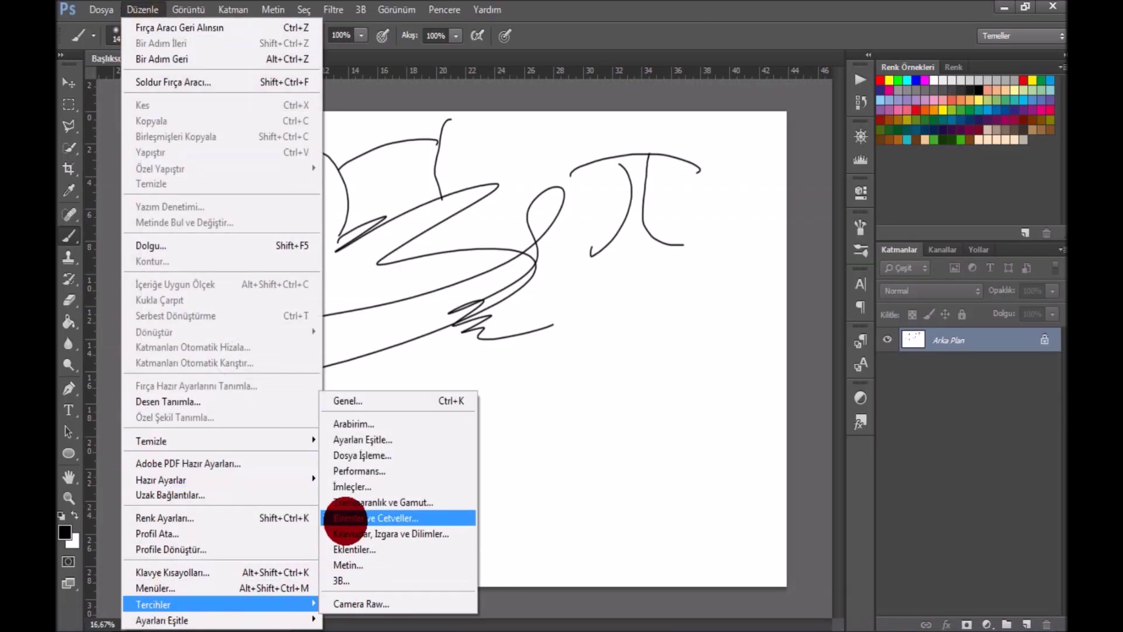
left_click(360, 470)
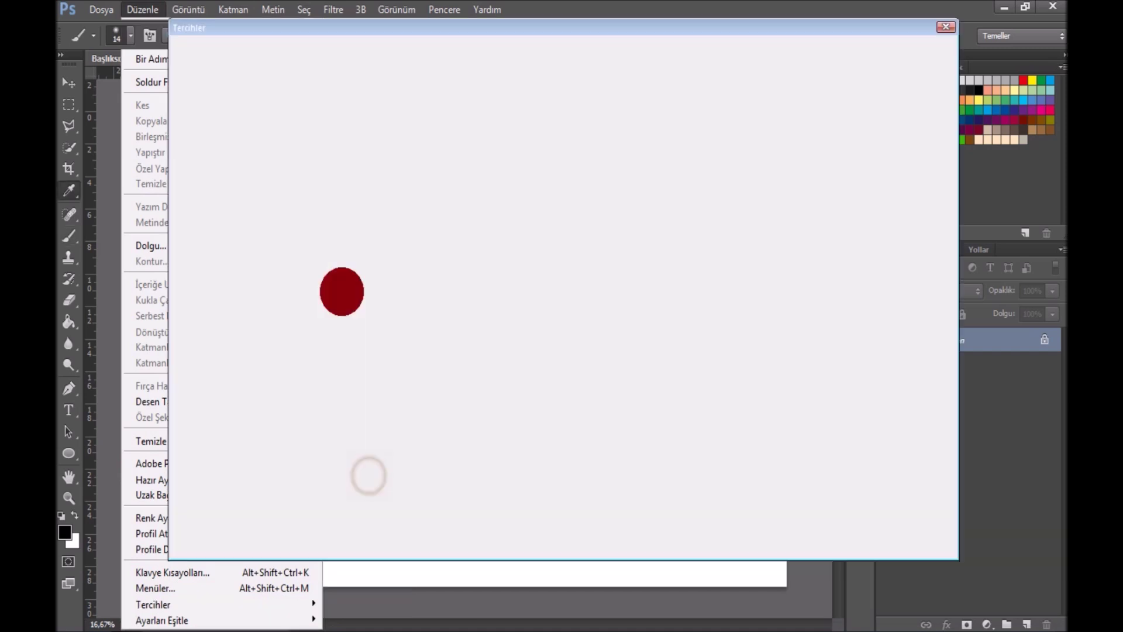
left_click_drag(431, 109, 421, 109)
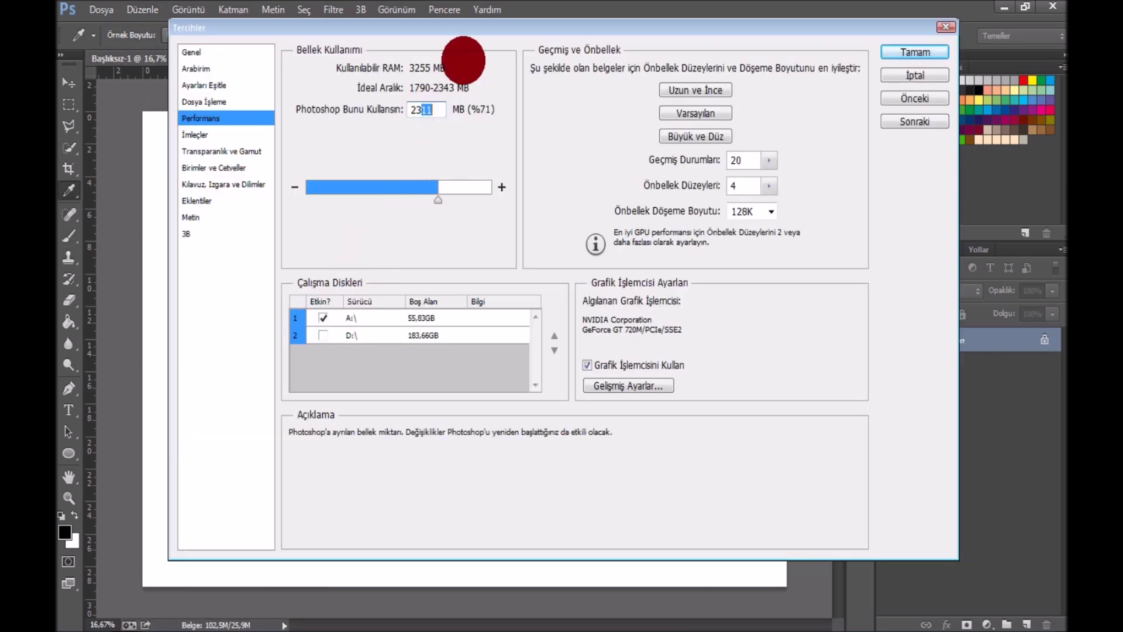
type("43")
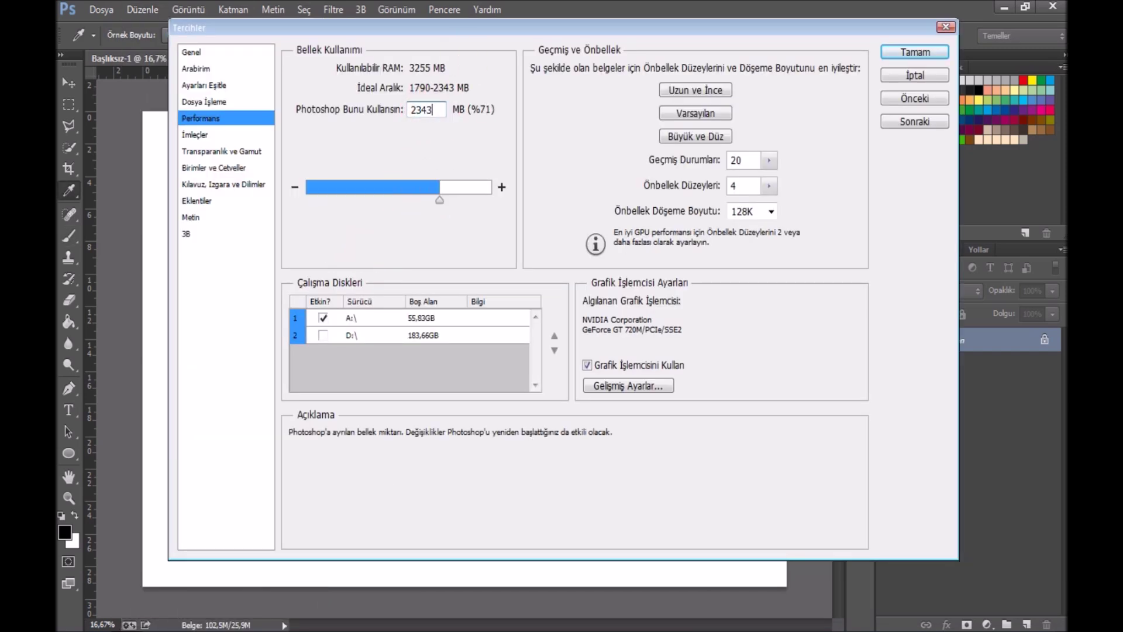
left_click_drag(439, 200, 509, 195)
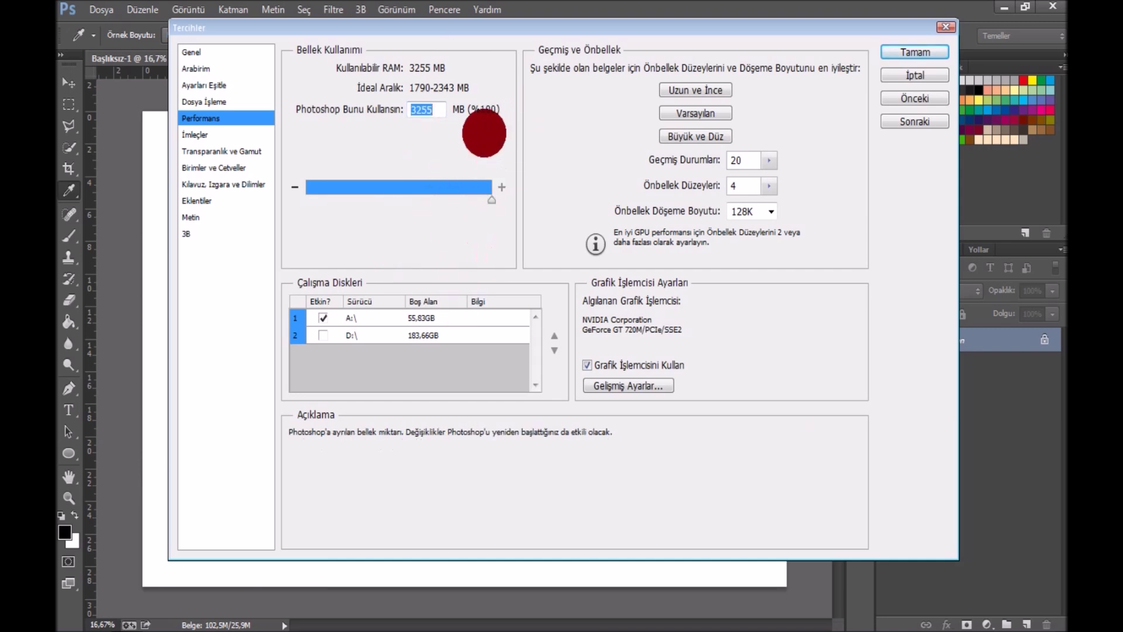
left_click(418, 109)
left_click_drag(418, 110, 506, 40)
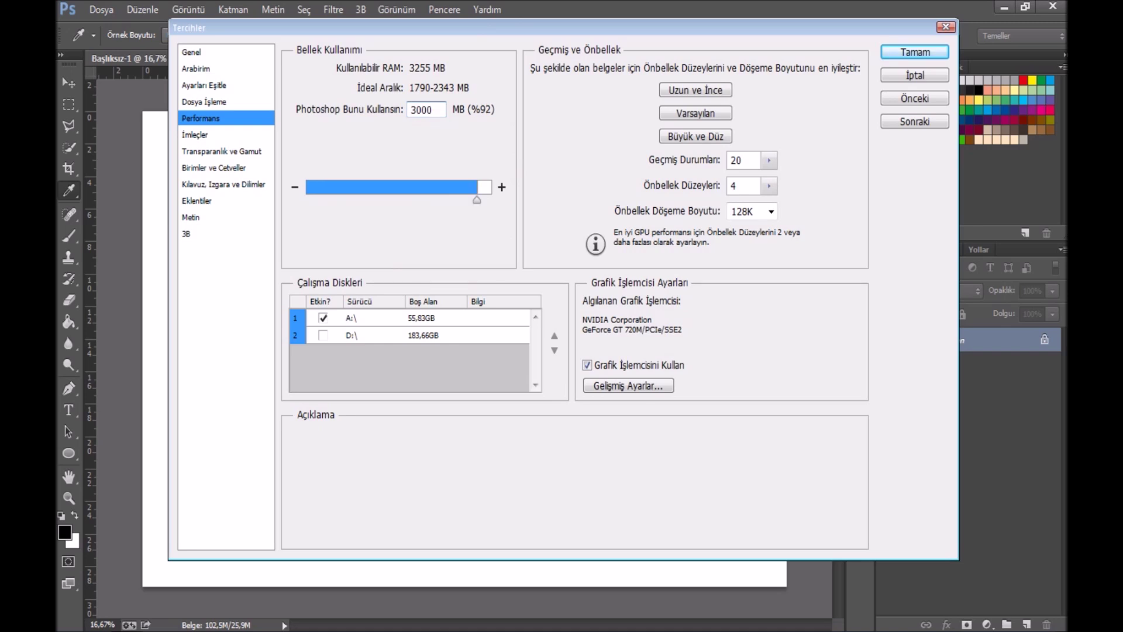
key("Tab")
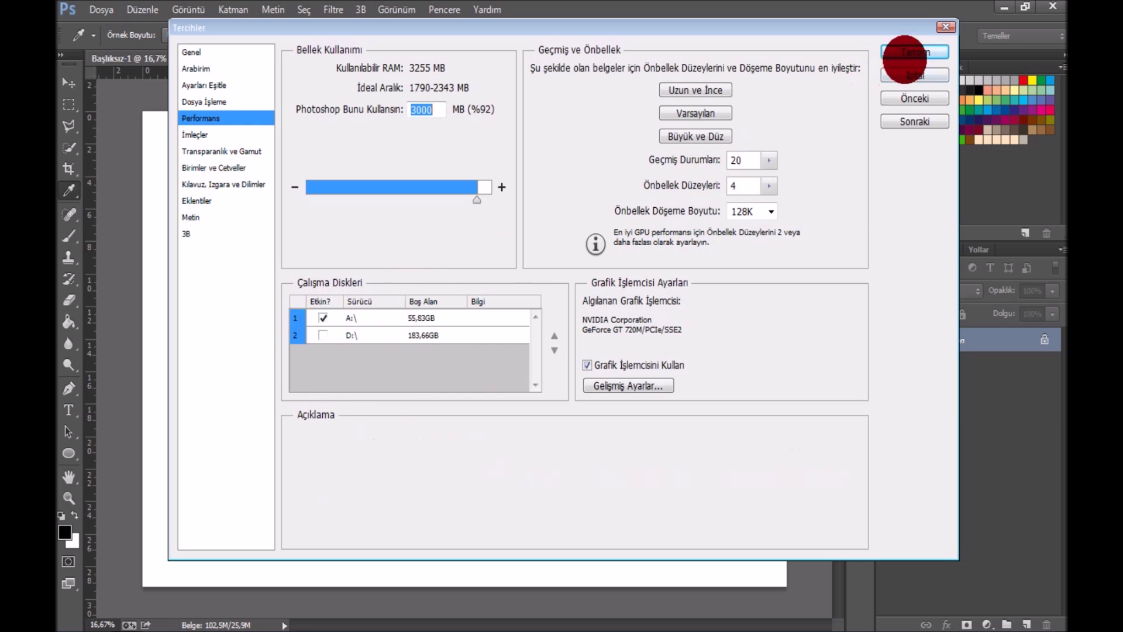
left_click(915, 52)
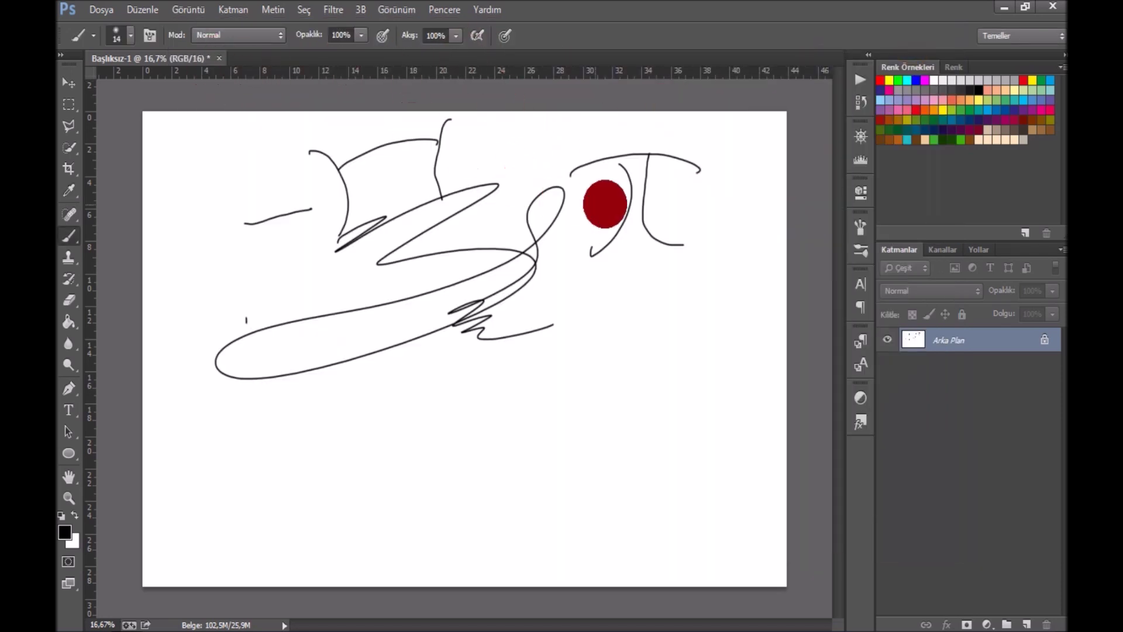
Paint one last test stroke, then close the canvas without saving (Hayır).
mouse_move(234, 276)
left_mouse_down()
mouse_move(287, 246)
mouse_move(299, 257)
mouse_move(265, 303)
mouse_move(337, 271)
mouse_move(290, 334)
mouse_move(328, 313)
left_mouse_up()
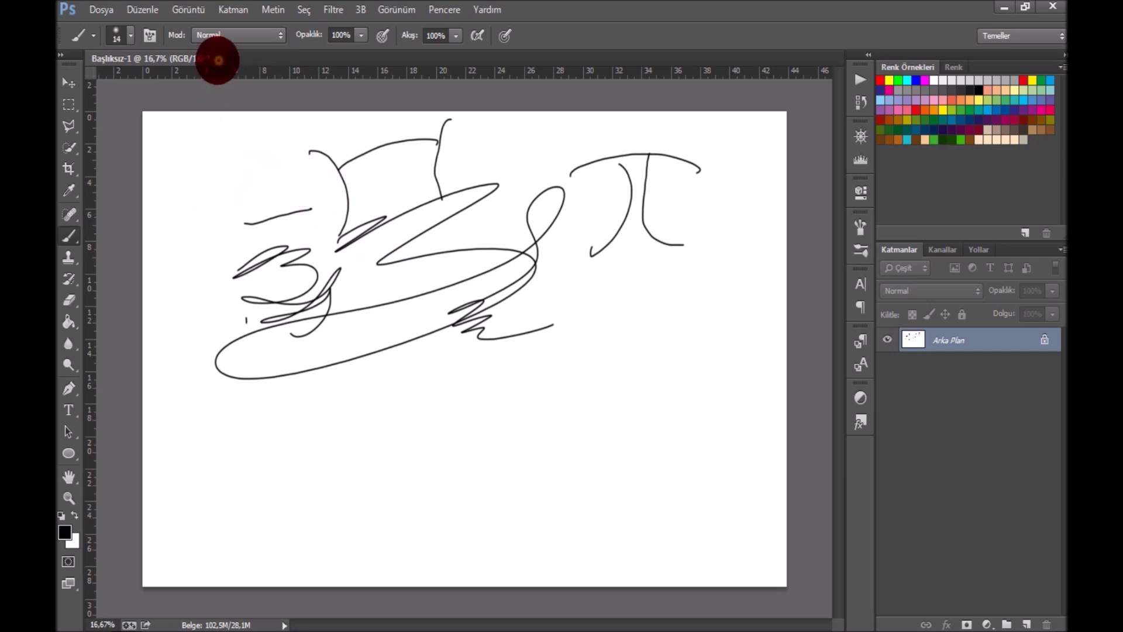
left_click(218, 60)
left_click(558, 248)
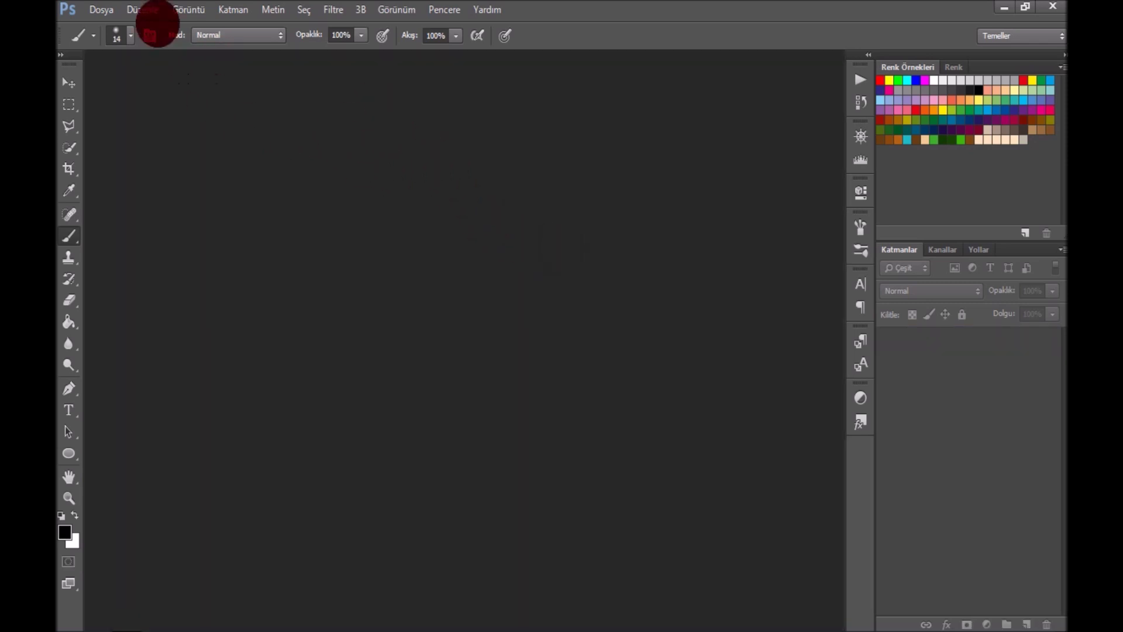
Create a new 5184×3456 px, 16-bit document from the GENİŞ 5000 preset.
left_click(108, 11)
left_click(120, 28)
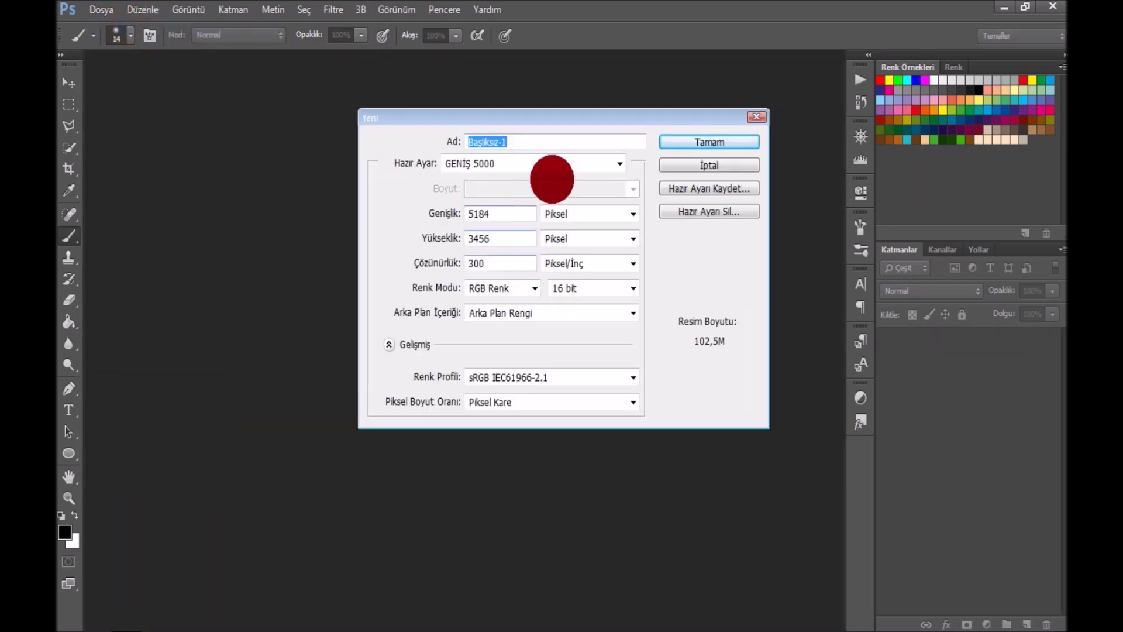
left_click(699, 142)
Draw a rough closed curved shape outline with thin black strokes.
left_click_drag(383, 165, 339, 183)
mouse_move(614, 154)
left_mouse_down()
mouse_move(332, 188)
mouse_move(309, 278)
left_mouse_up()
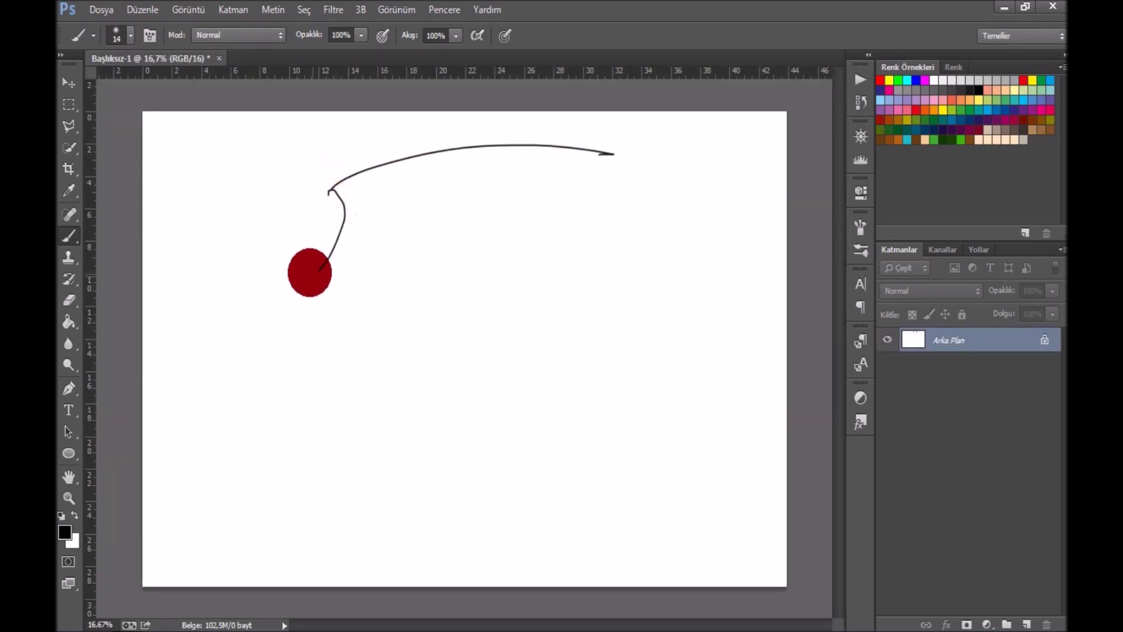
left_click_drag(613, 153, 619, 213)
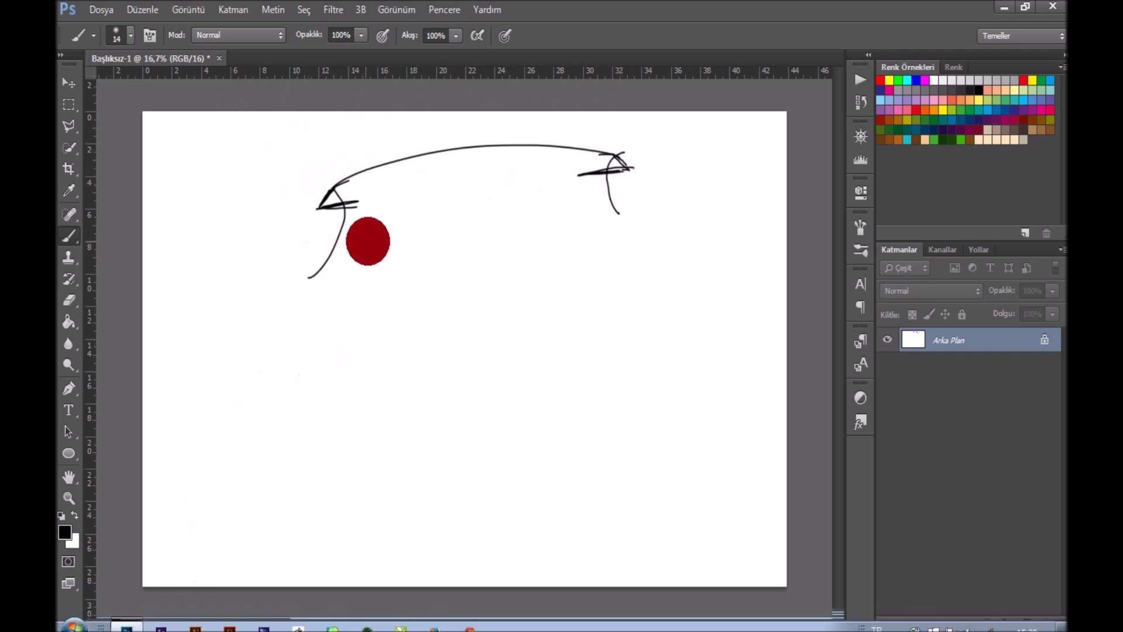
mouse_move(274, 270)
left_mouse_down()
mouse_move(467, 267)
mouse_move(623, 209)
left_mouse_up()
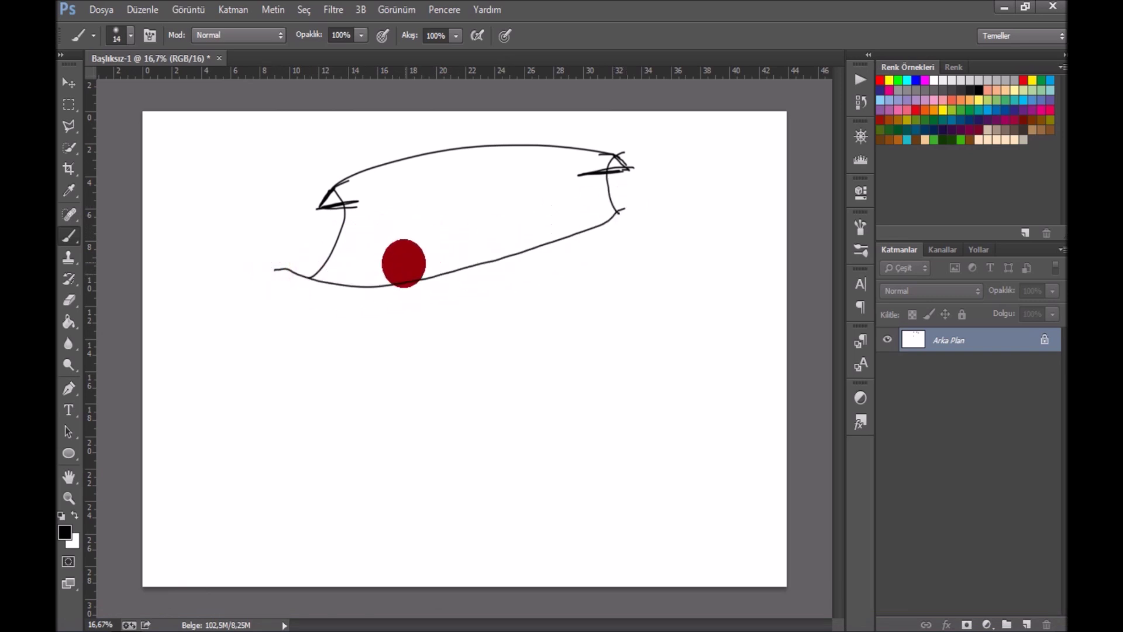
left_click_drag(271, 273, 271, 302)
Add curved strokes below the shape, then close Photoshop.
left_click_drag(299, 365, 402, 325)
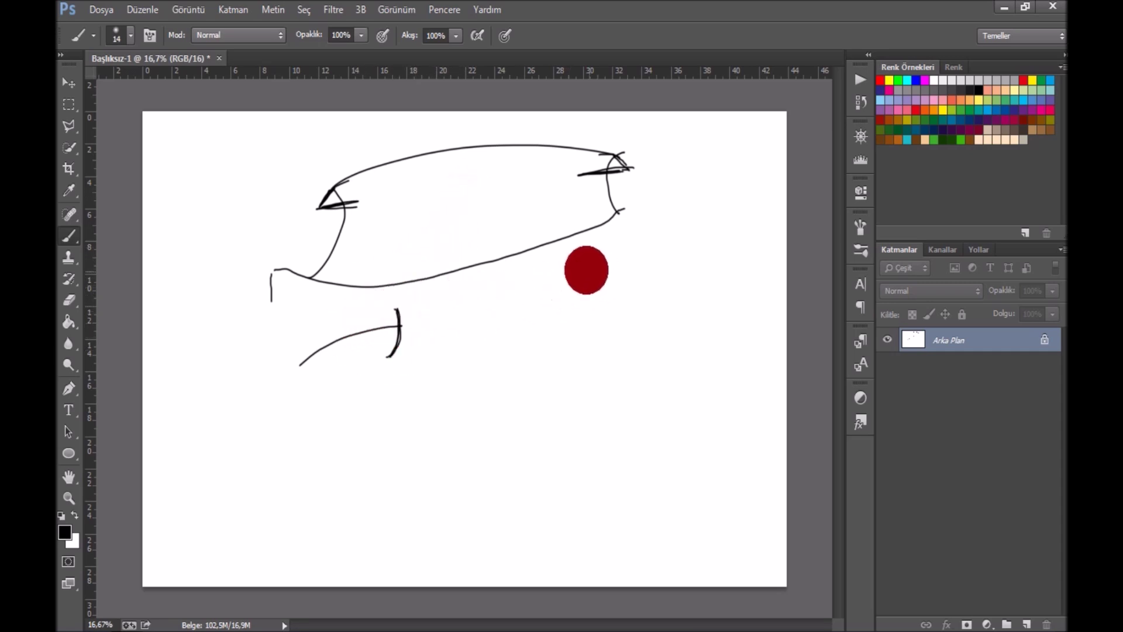
left_click_drag(485, 294, 486, 356)
mouse_move(515, 315)
left_mouse_down()
mouse_move(473, 322)
mouse_move(462, 350)
left_mouse_up()
left_click_drag(484, 292, 488, 361)
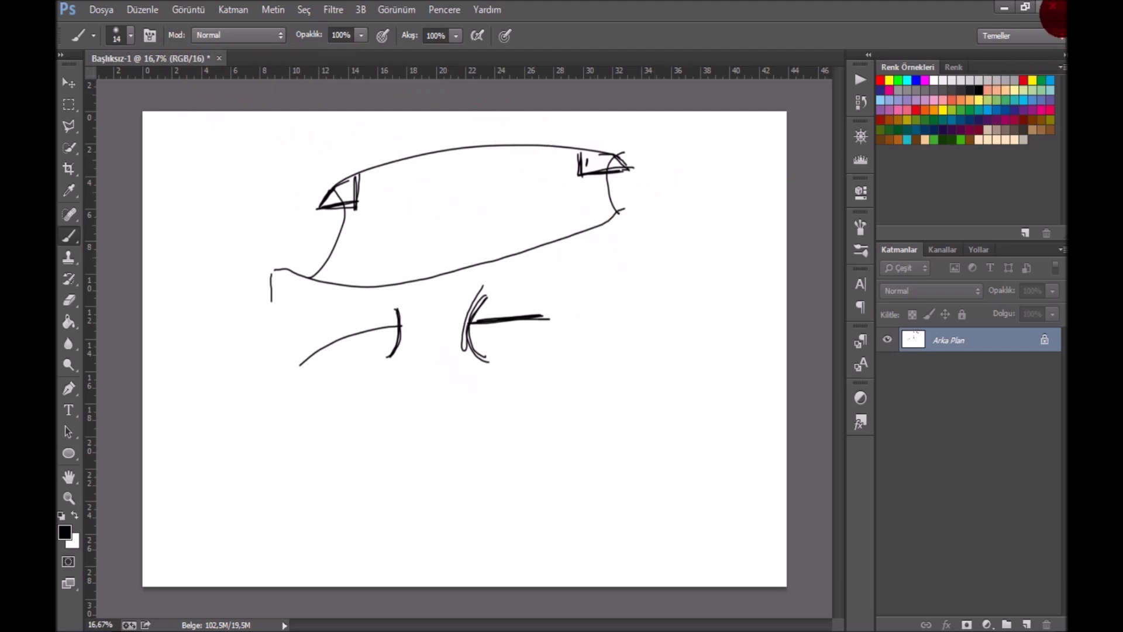
left_click(1055, 6)
Quit Photoshop without saving, refresh the desktop and relaunch Photoshop.
left_click(547, 250)
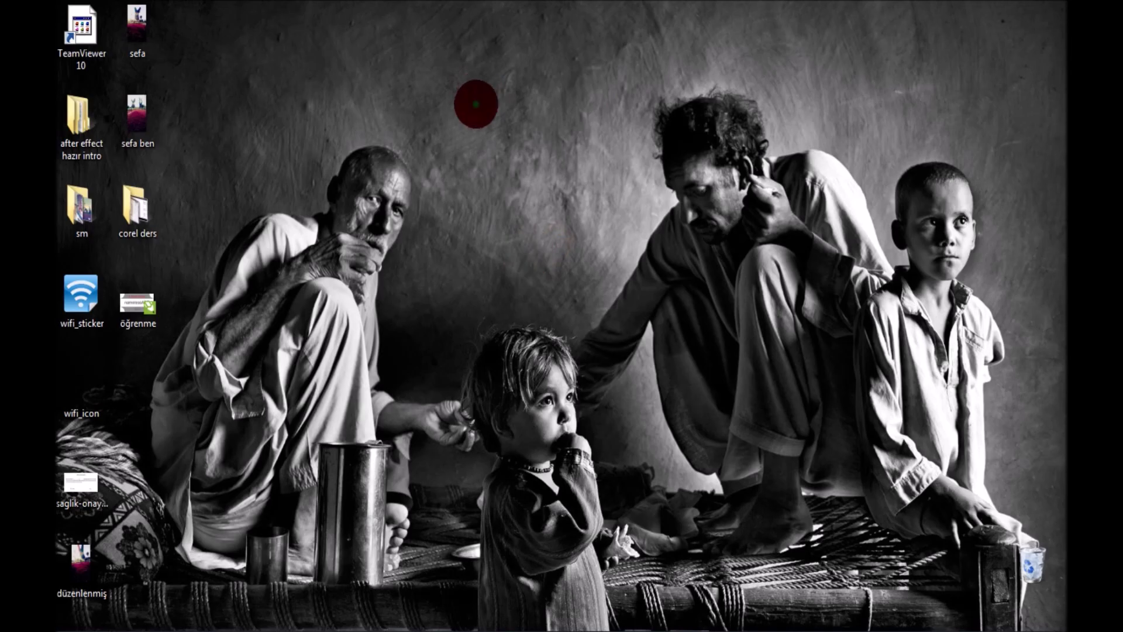
right_click(478, 96)
left_click(514, 141)
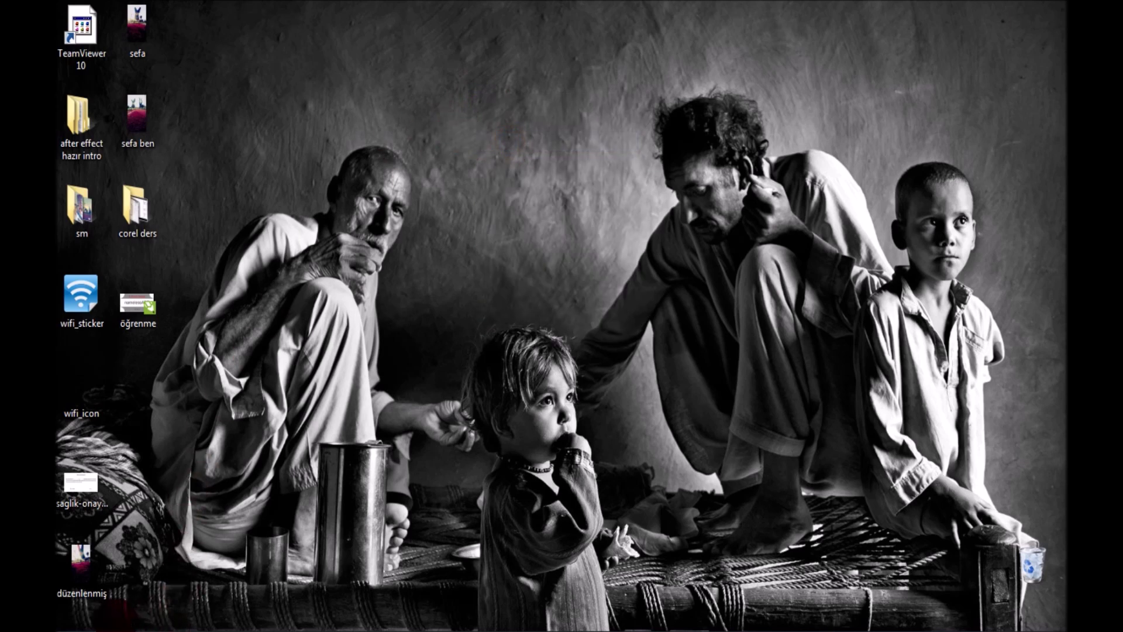
mouse_move(121, 621)
right_click(228, 200)
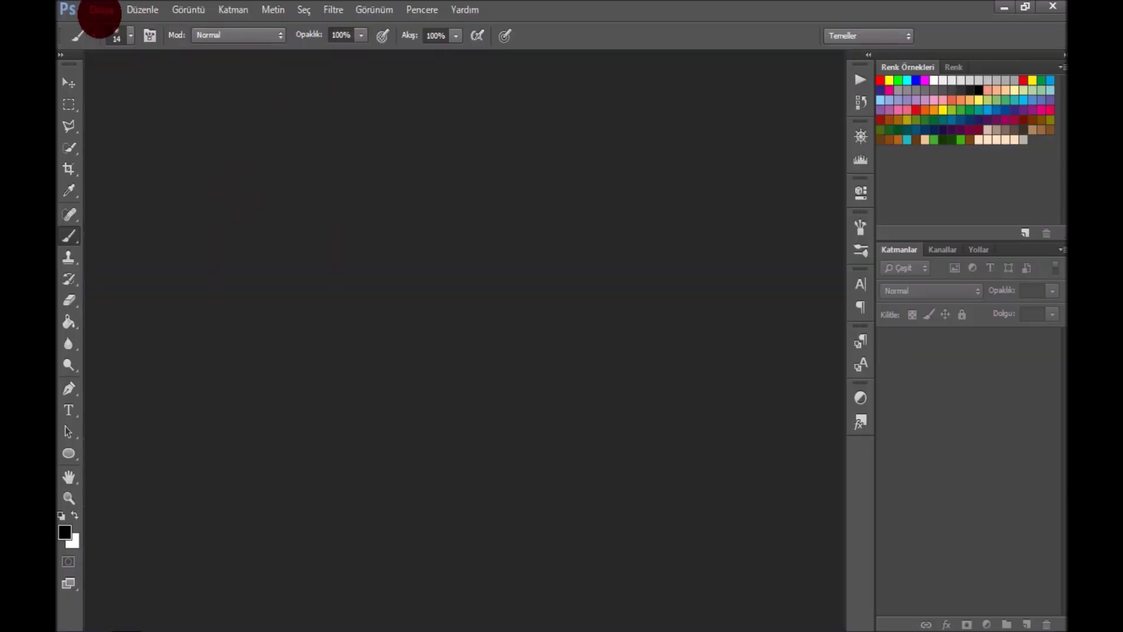
Create a new 5184×3456 px document and draw a long curving test stroke.
left_click(99, 9)
left_click(102, 26)
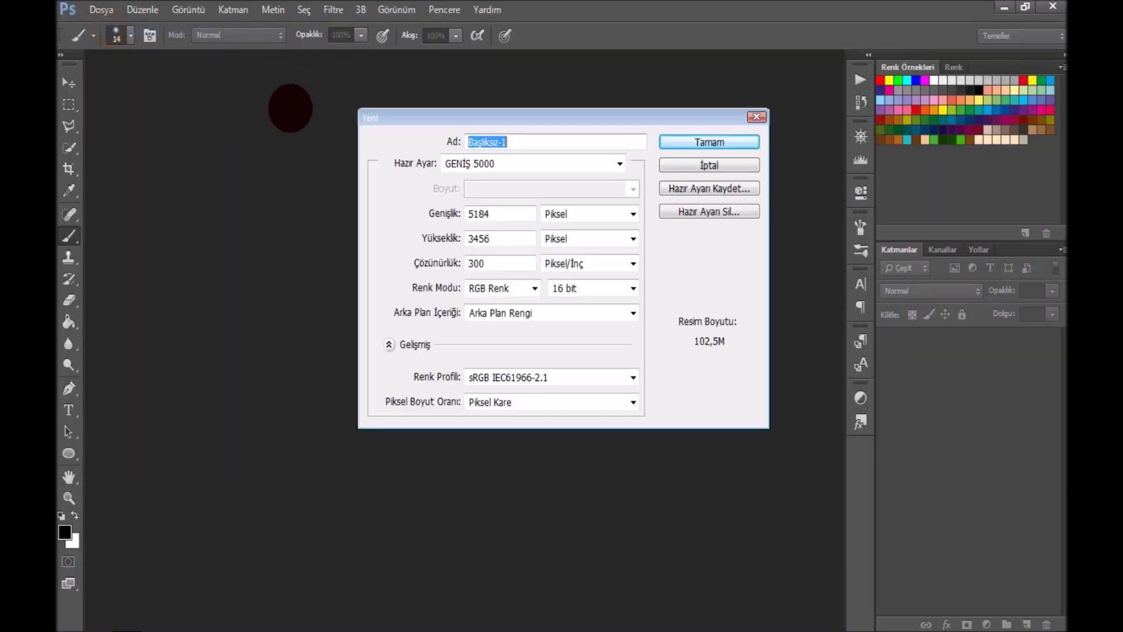
left_click(698, 141)
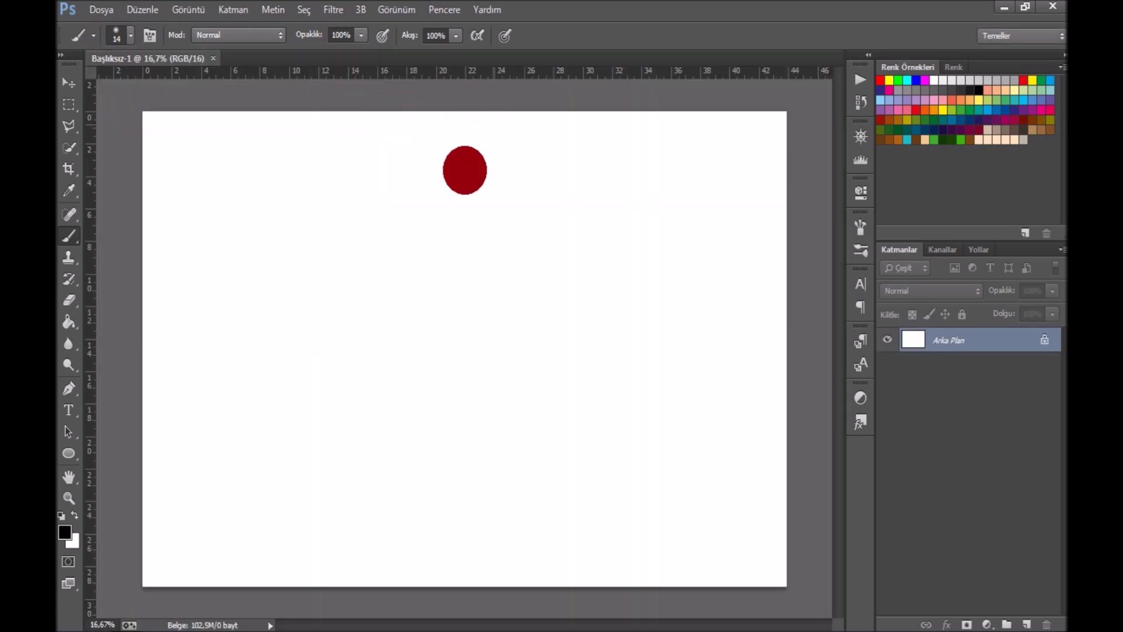
mouse_move(383, 179)
left_mouse_down()
mouse_move(344, 196)
mouse_move(610, 311)
mouse_move(596, 230)
left_mouse_up()
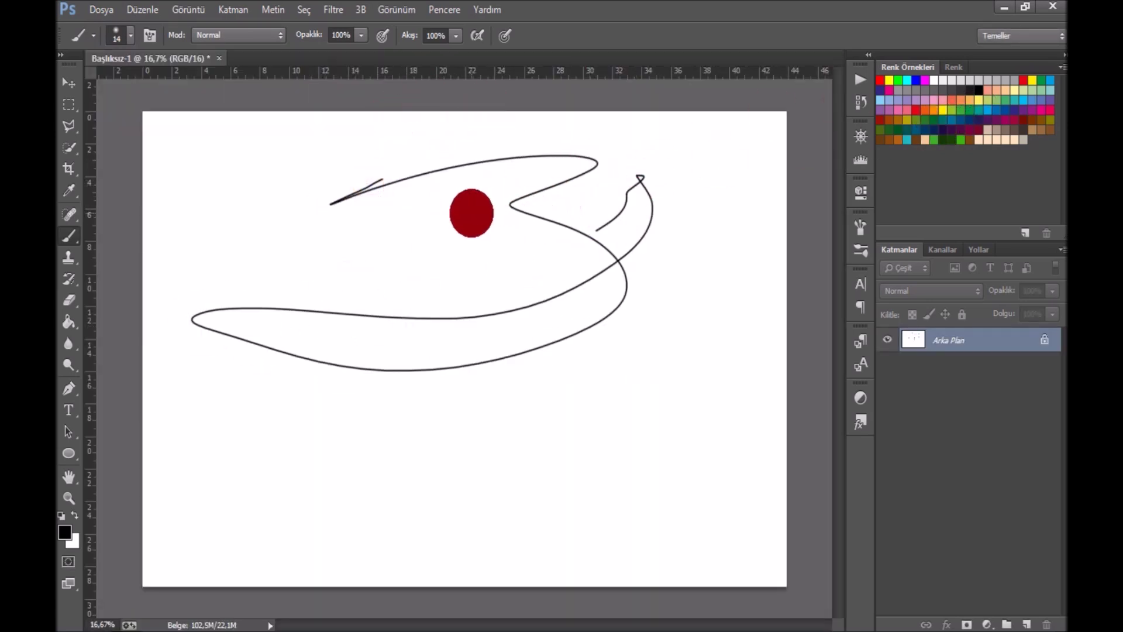
Add a zig-zag stroke inside the curve and choose a textured brush preset.
left_click_drag(508, 229, 543, 250)
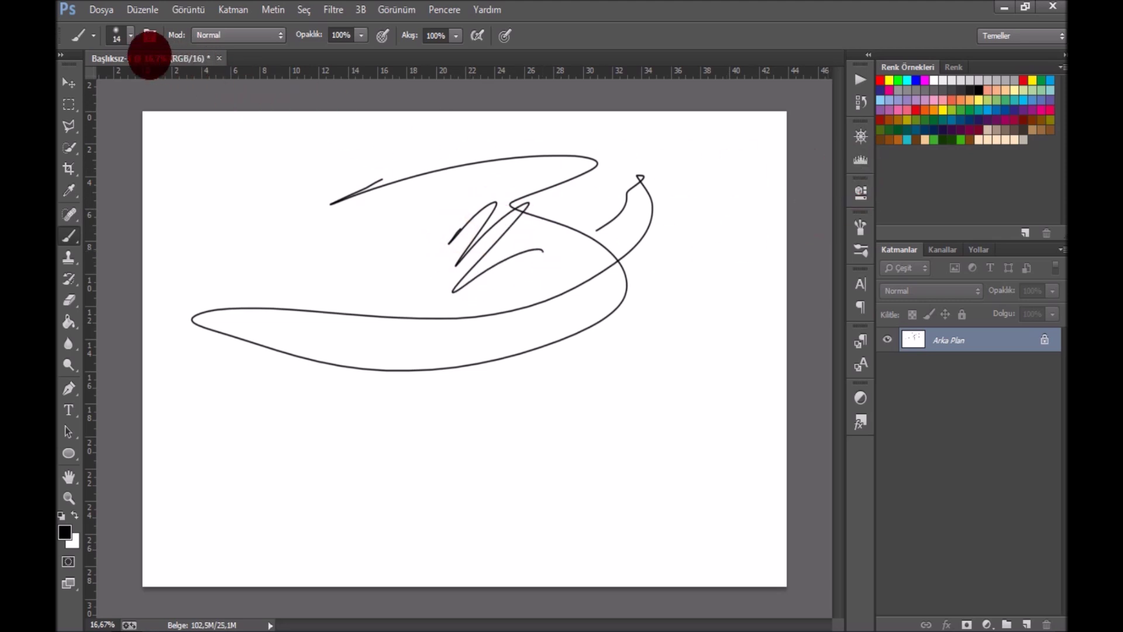
left_click(130, 36)
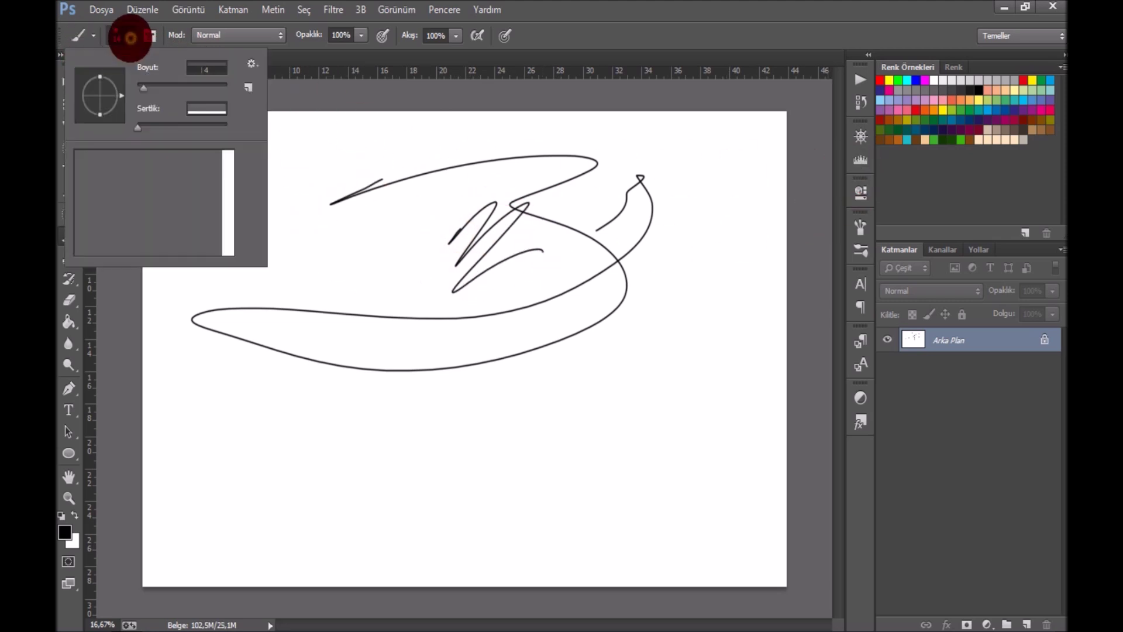
mouse_move(223, 169)
left_mouse_down()
mouse_move(220, 226)
mouse_move(221, 214)
left_mouse_up()
scroll(191, 209, "down", 2)
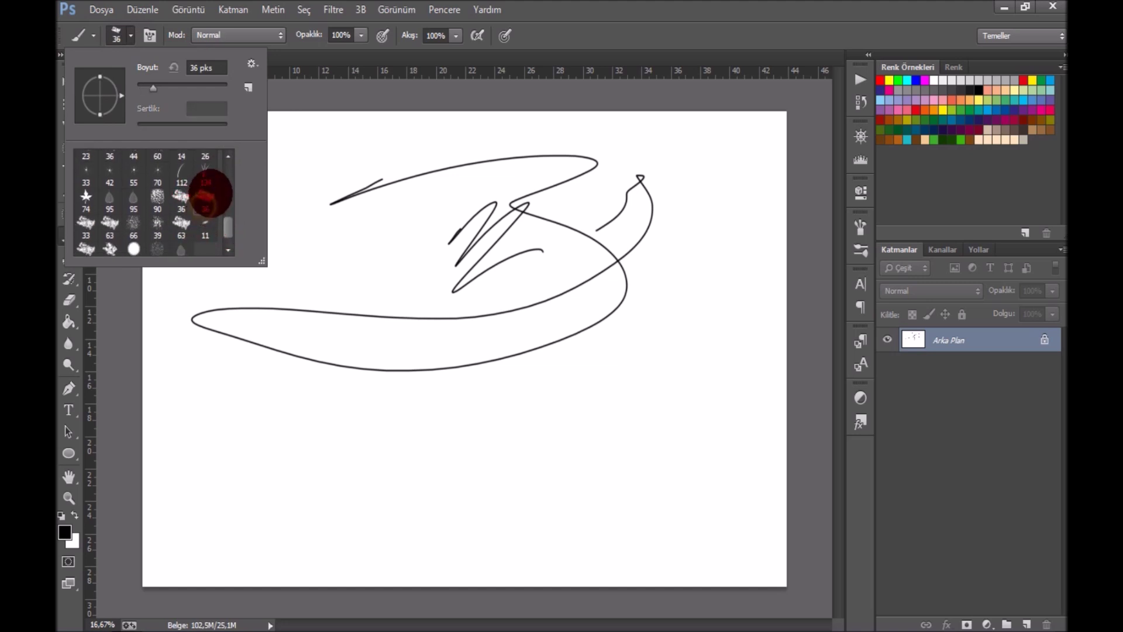
left_click(319, 199)
Set the brush size to 483 px and paint broad textured black strokes across the canvas.
right_click(356, 215)
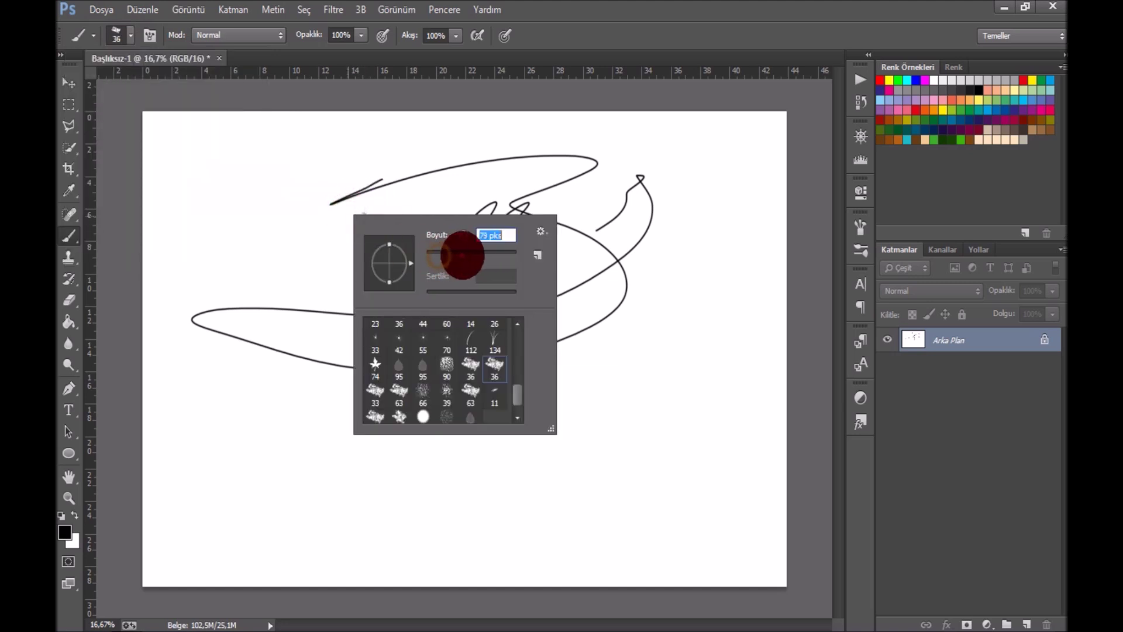
type("483")
key("Return")
mouse_move(328, 193)
left_mouse_down()
mouse_move(406, 201)
mouse_move(506, 175)
left_mouse_up()
mouse_move(432, 259)
left_mouse_down()
mouse_move(417, 291)
mouse_move(494, 320)
mouse_move(615, 280)
mouse_move(589, 383)
mouse_move(476, 422)
mouse_move(348, 373)
mouse_move(319, 340)
mouse_move(385, 386)
mouse_move(452, 389)
mouse_move(474, 363)
mouse_move(425, 457)
mouse_move(467, 420)
mouse_move(486, 441)
mouse_move(575, 341)
mouse_move(568, 310)
mouse_move(595, 182)
mouse_move(581, 236)
mouse_move(626, 213)
mouse_move(648, 229)
mouse_move(716, 157)
mouse_move(647, 294)
mouse_move(691, 316)
mouse_move(579, 426)
left_mouse_up()
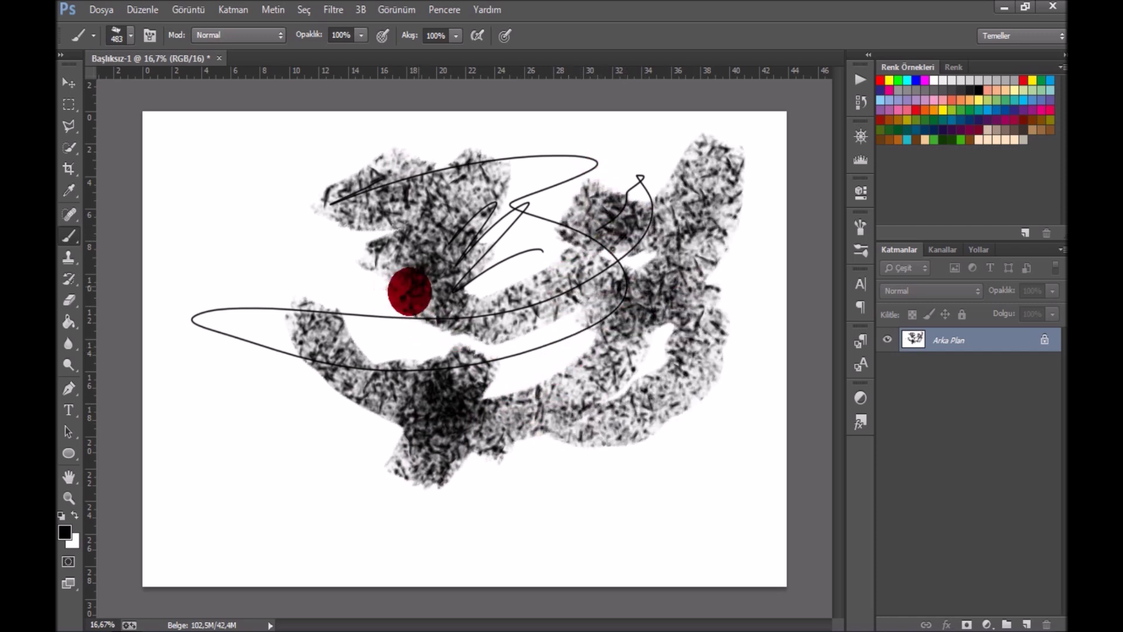
mouse_move(260, 224)
left_mouse_down()
mouse_move(270, 290)
mouse_move(254, 295)
mouse_move(296, 279)
mouse_move(262, 343)
mouse_move(302, 339)
mouse_move(286, 416)
left_mouse_up()
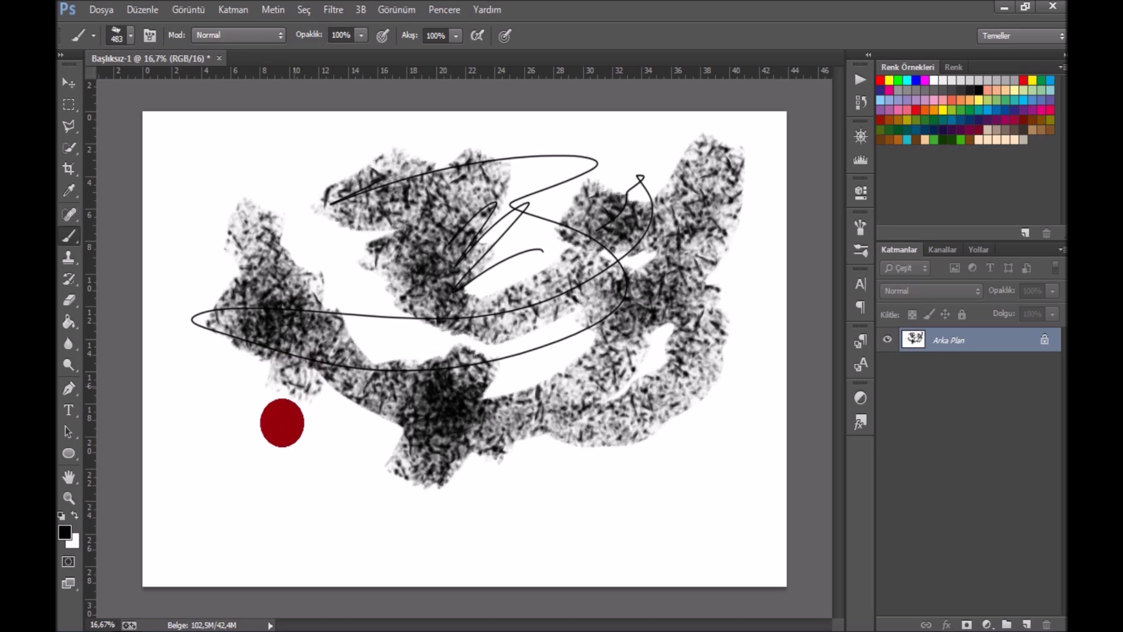
Raise the brush size to 3875 px and sweep huge soft grey strokes over the canvas.
right_click(329, 200)
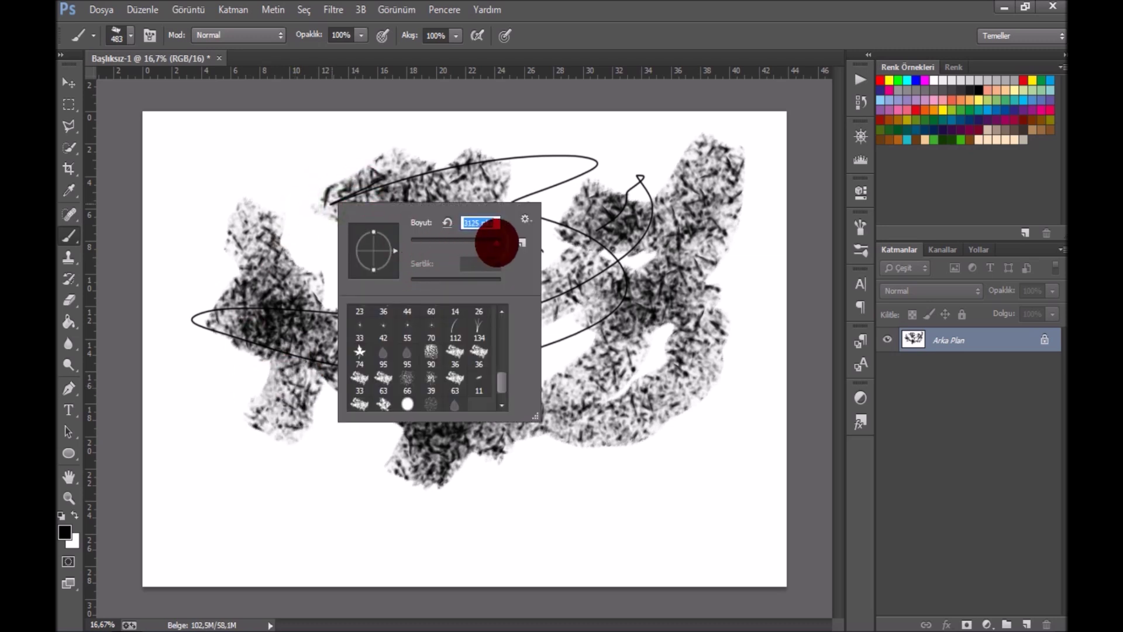
left_click_drag(496, 242, 500, 242)
left_click(299, 199)
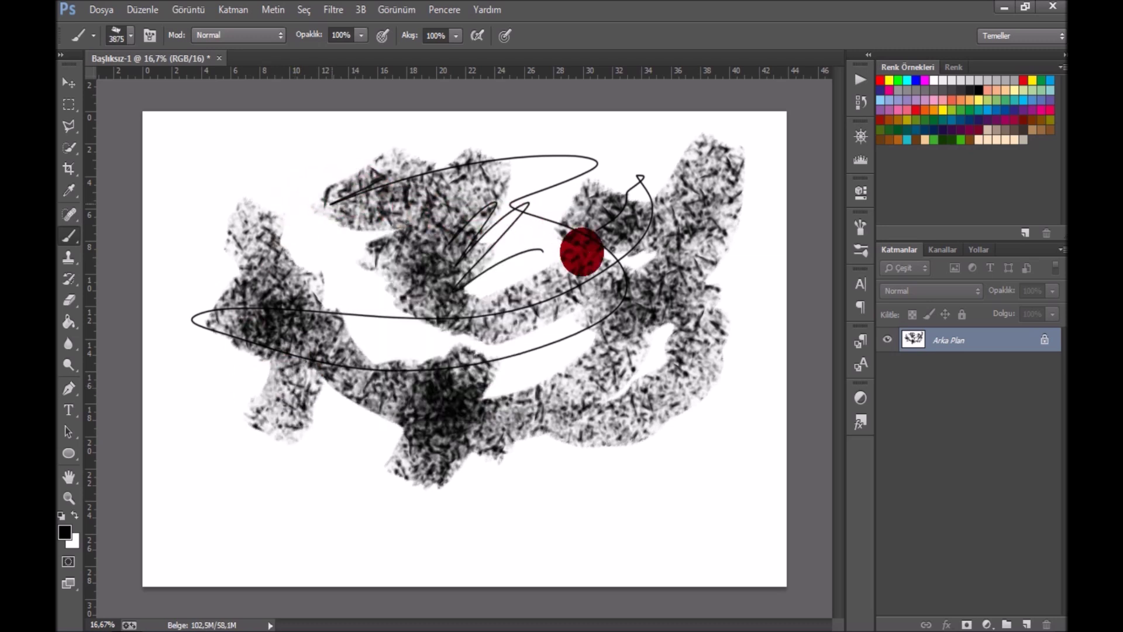
mouse_move(481, 301)
left_mouse_down()
mouse_move(455, 296)
mouse_move(452, 307)
mouse_move(558, 298)
mouse_move(506, 304)
mouse_move(466, 268)
mouse_move(485, 245)
mouse_move(565, 233)
mouse_move(621, 260)
mouse_move(615, 268)
mouse_move(639, 151)
mouse_move(487, 202)
mouse_move(447, 180)
mouse_move(483, 136)
mouse_move(440, 225)
left_mouse_up()
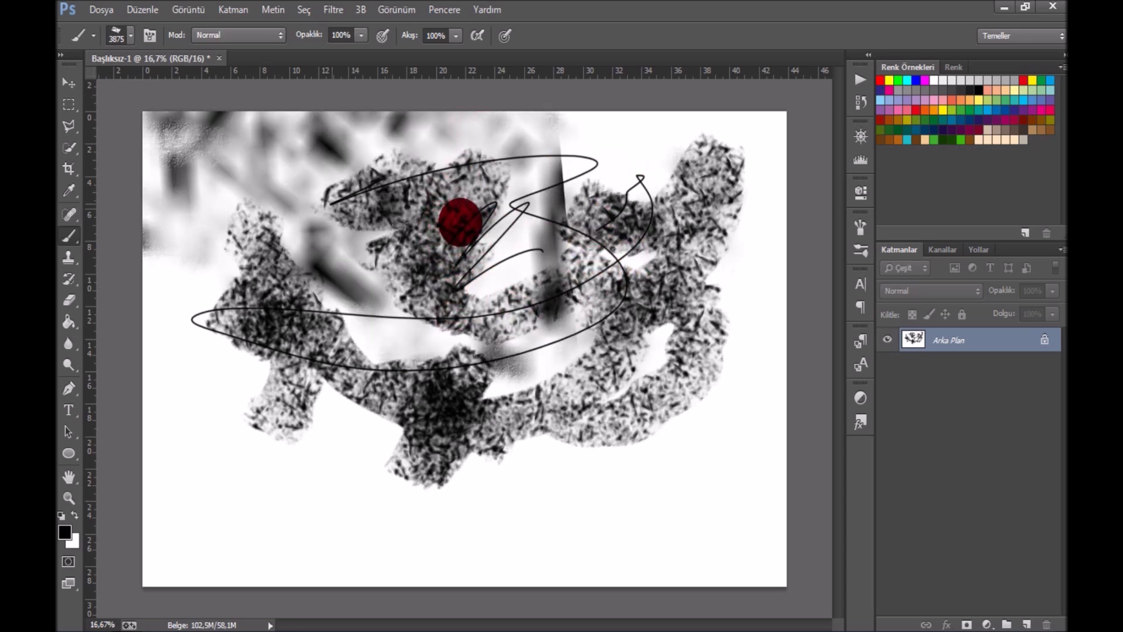
mouse_move(296, 161)
left_mouse_down()
mouse_move(328, 201)
mouse_move(419, 250)
mouse_move(555, 269)
mouse_move(494, 228)
mouse_move(438, 277)
mouse_move(383, 628)
mouse_move(435, 362)
mouse_move(526, 320)
mouse_move(244, 330)
mouse_move(233, 315)
mouse_move(226, 610)
mouse_move(255, 524)
mouse_move(449, 313)
mouse_move(372, 342)
mouse_move(396, 313)
left_mouse_up()
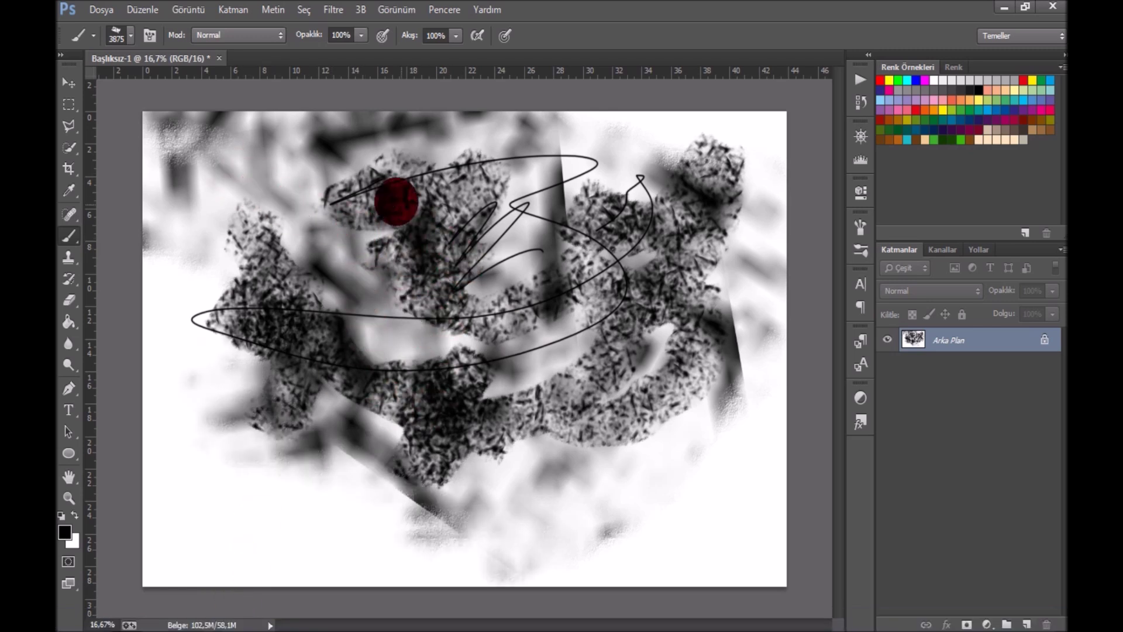